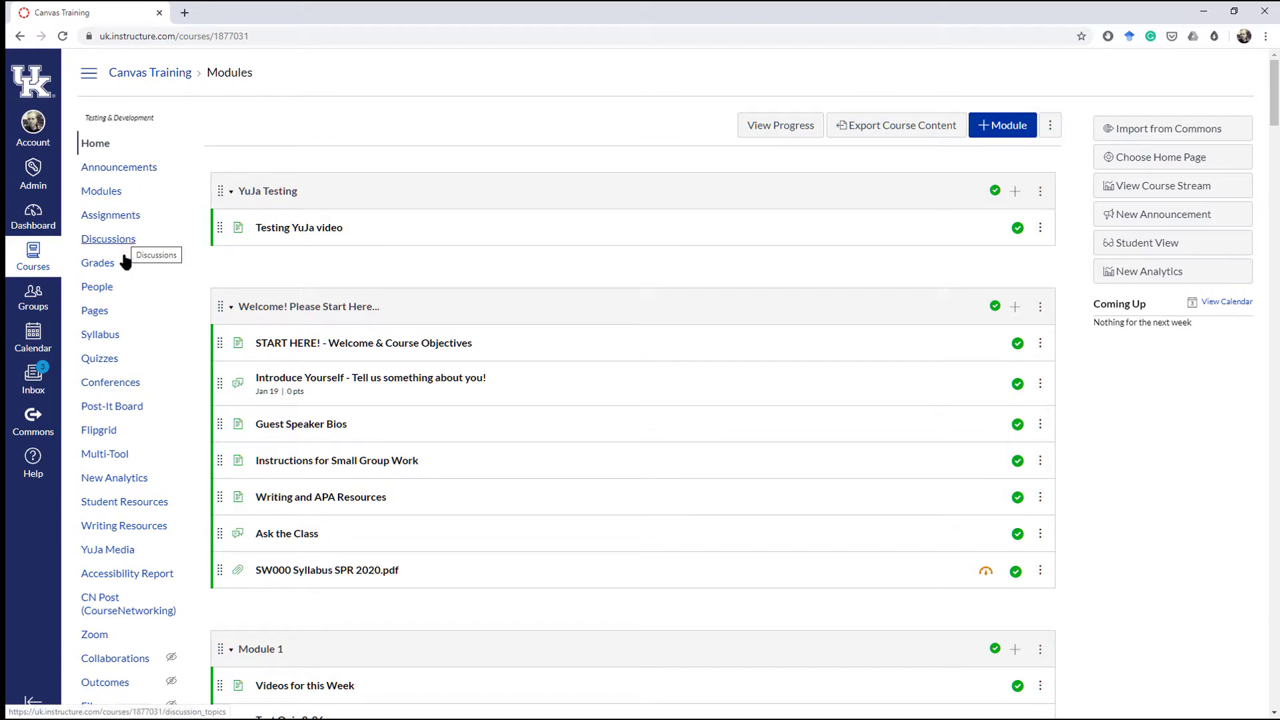
# - Open the "Testing YuJa video" page for editing and look briefly at the external apps available in its editor
pyautogui.click(323, 230)
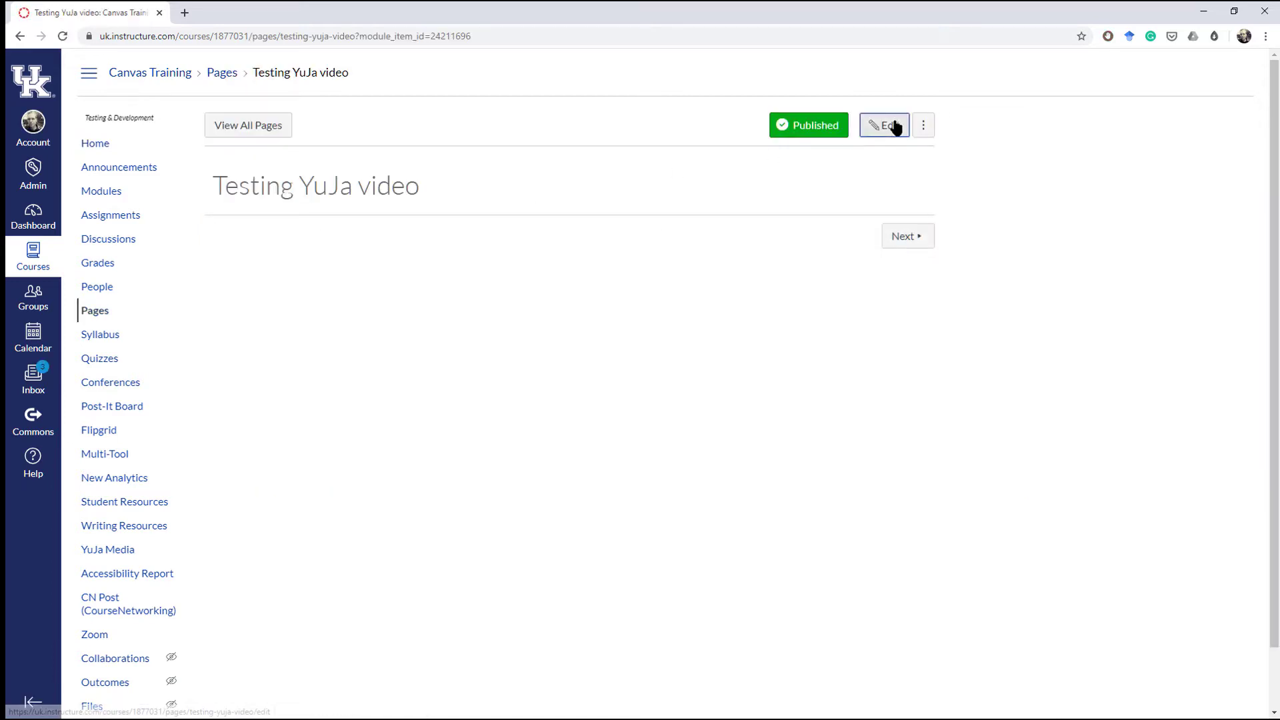
pyautogui.click(887, 125)
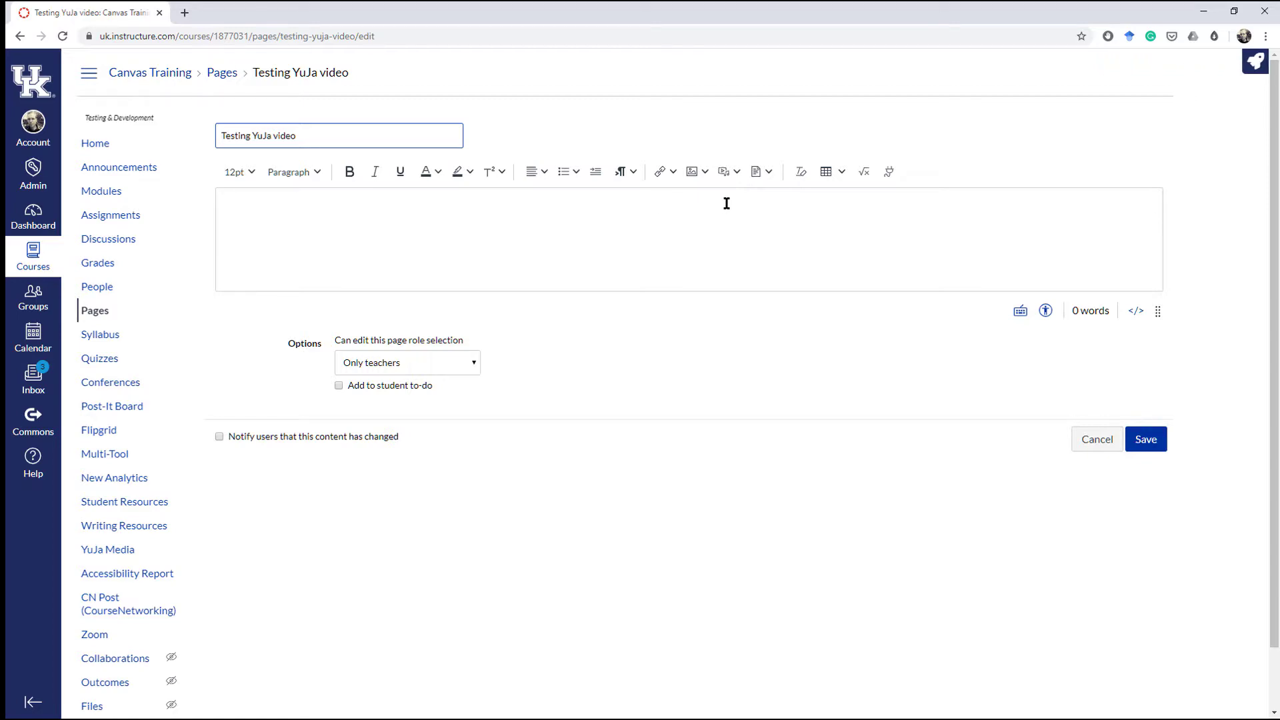
pyautogui.hotkey('ctrl', '+')
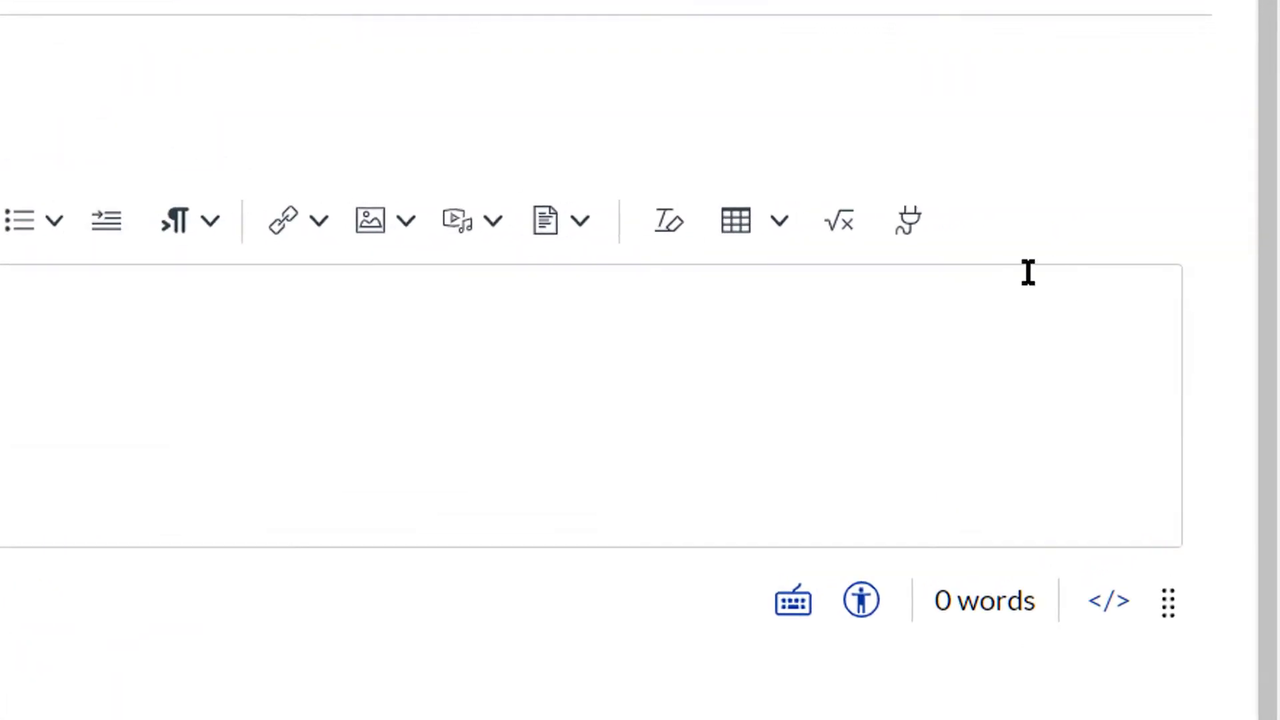
pyautogui.click(912, 220)
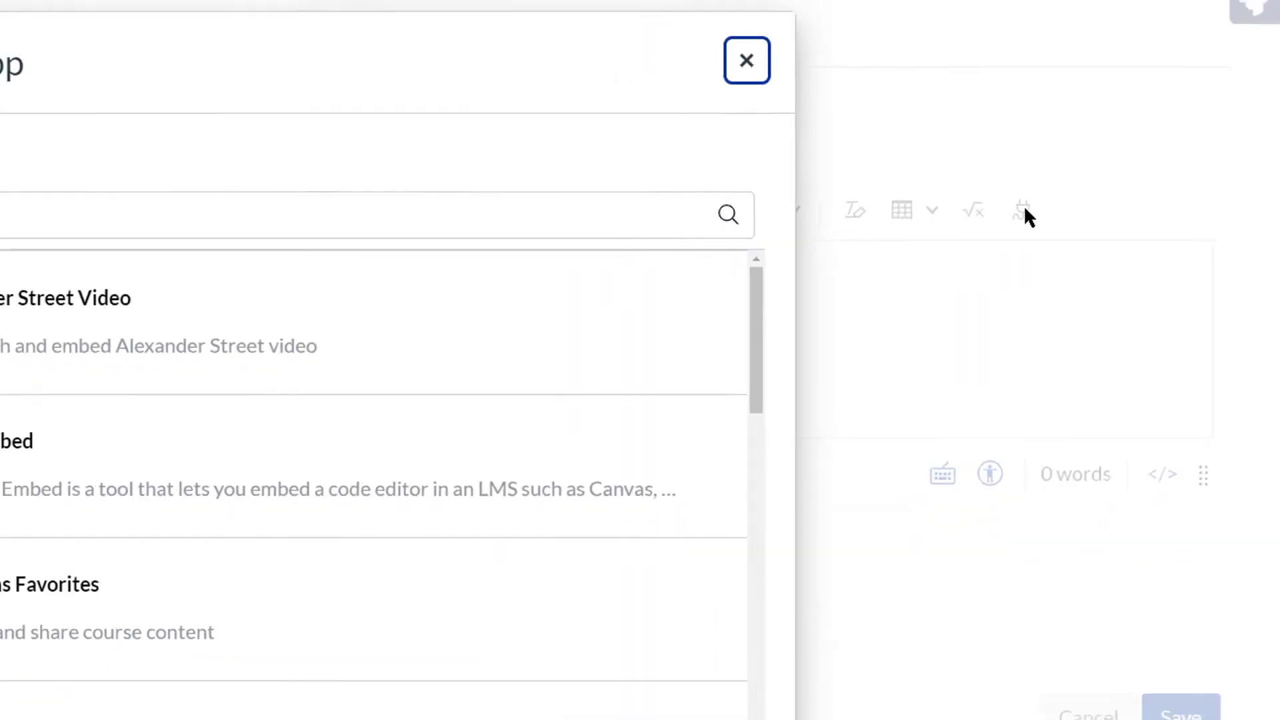
pyautogui.click(747, 60)
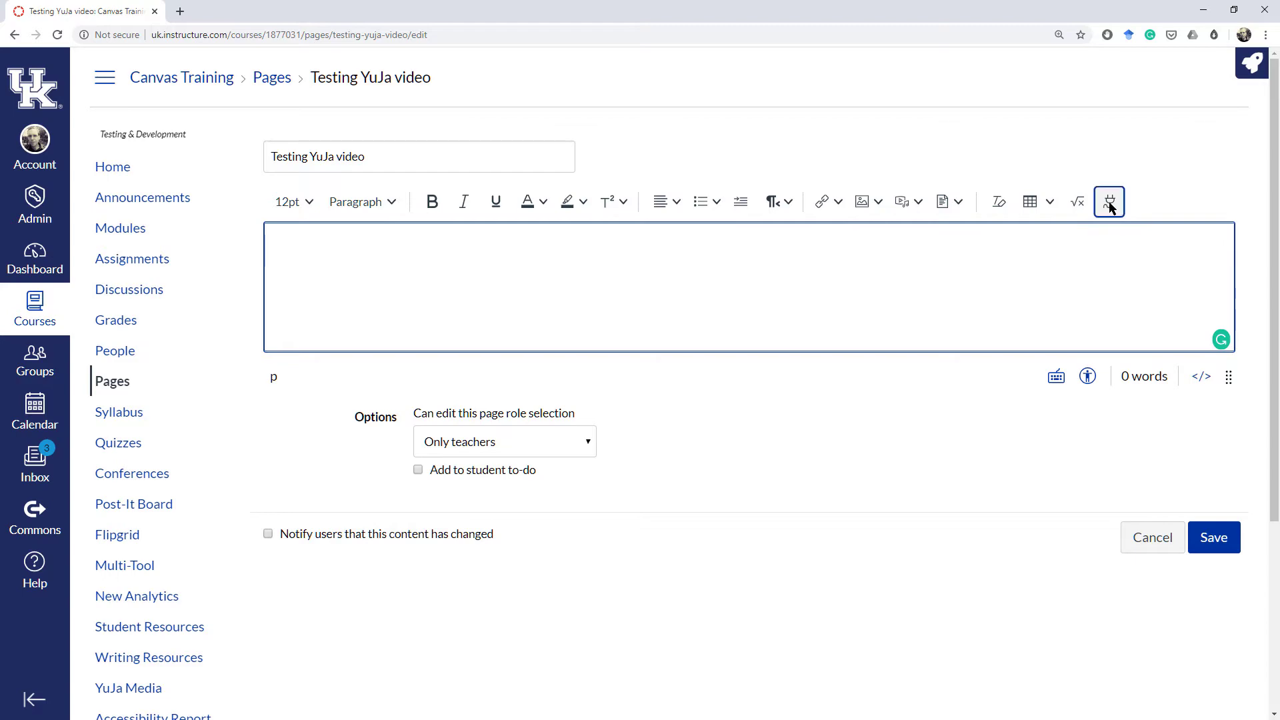
# - Launch the YuJa Media app from the page editor and look through the existing media in its Media Chooser
pyautogui.click(1109, 202)
pyautogui.moveTo(932, 254); pyautogui.dragTo(932, 558)
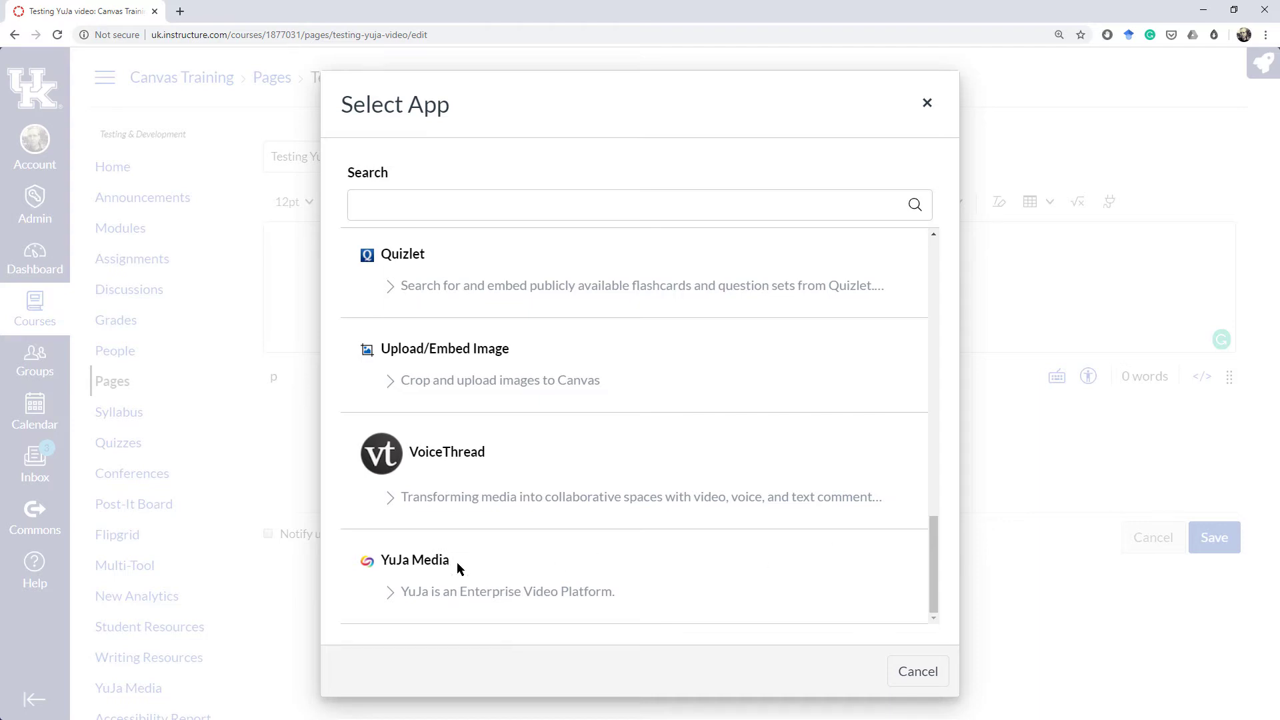
pyautogui.click(487, 595)
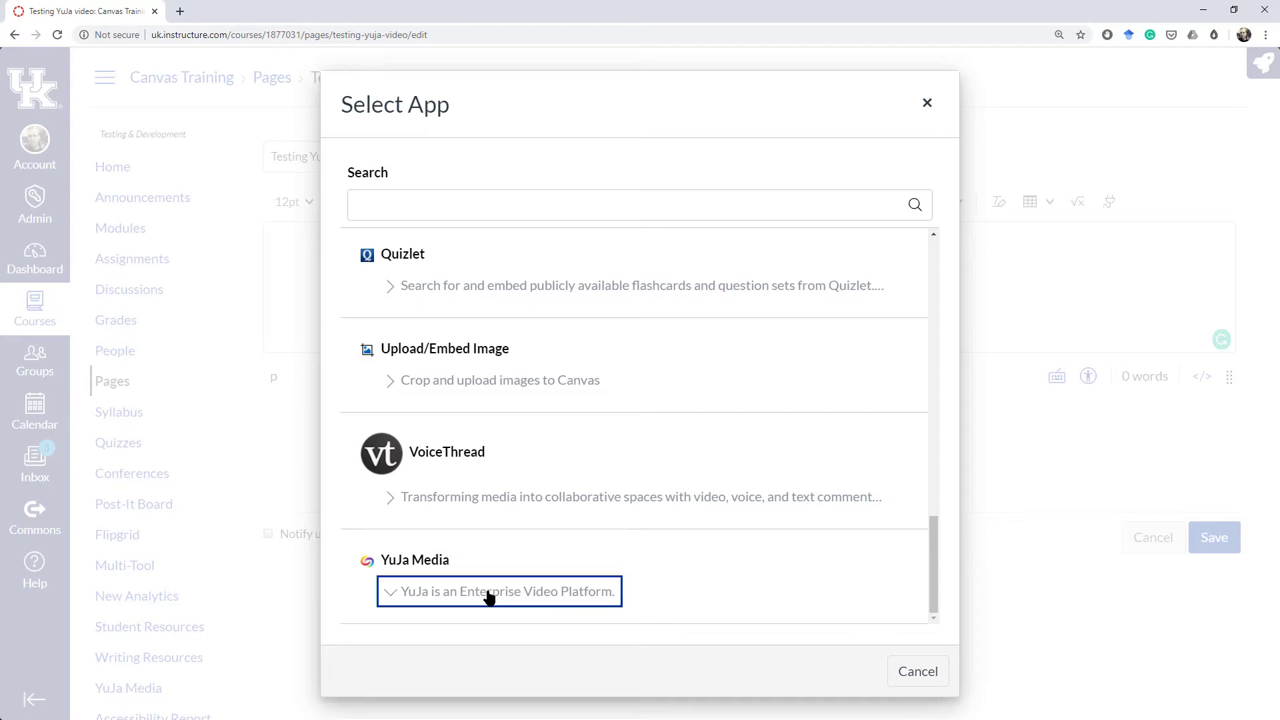
pyautogui.click(487, 595)
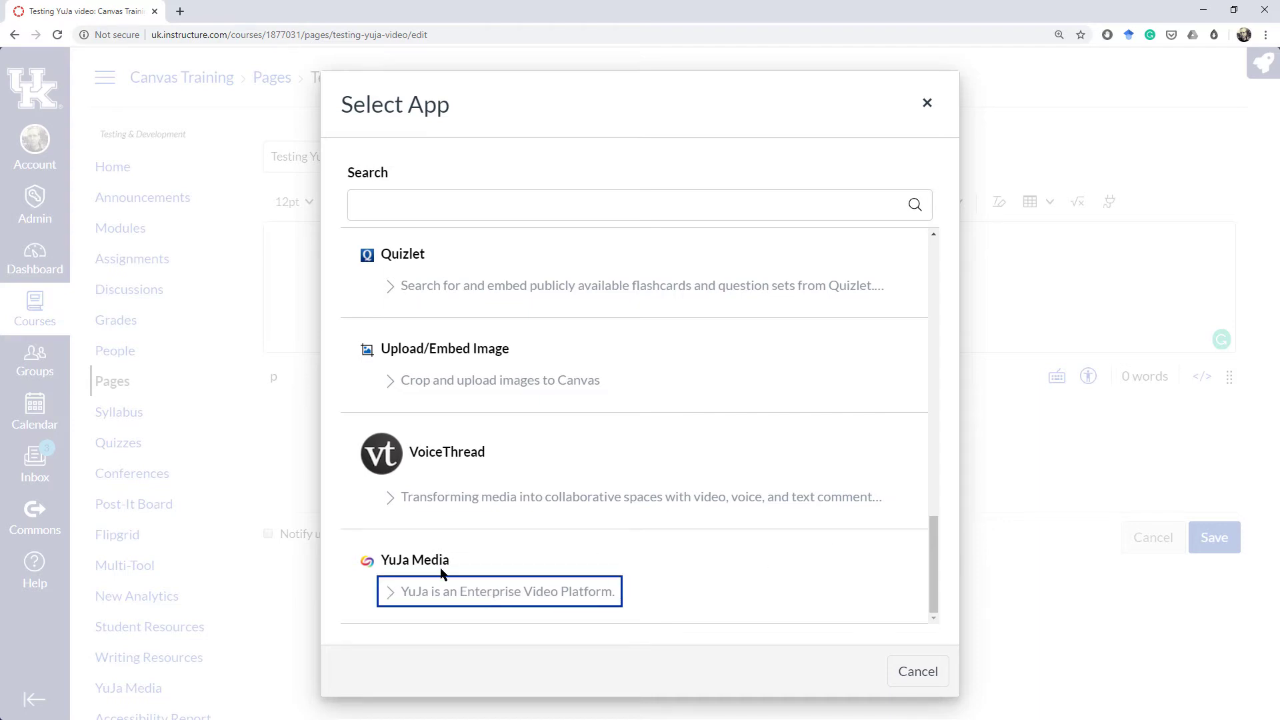
pyautogui.click(425, 561)
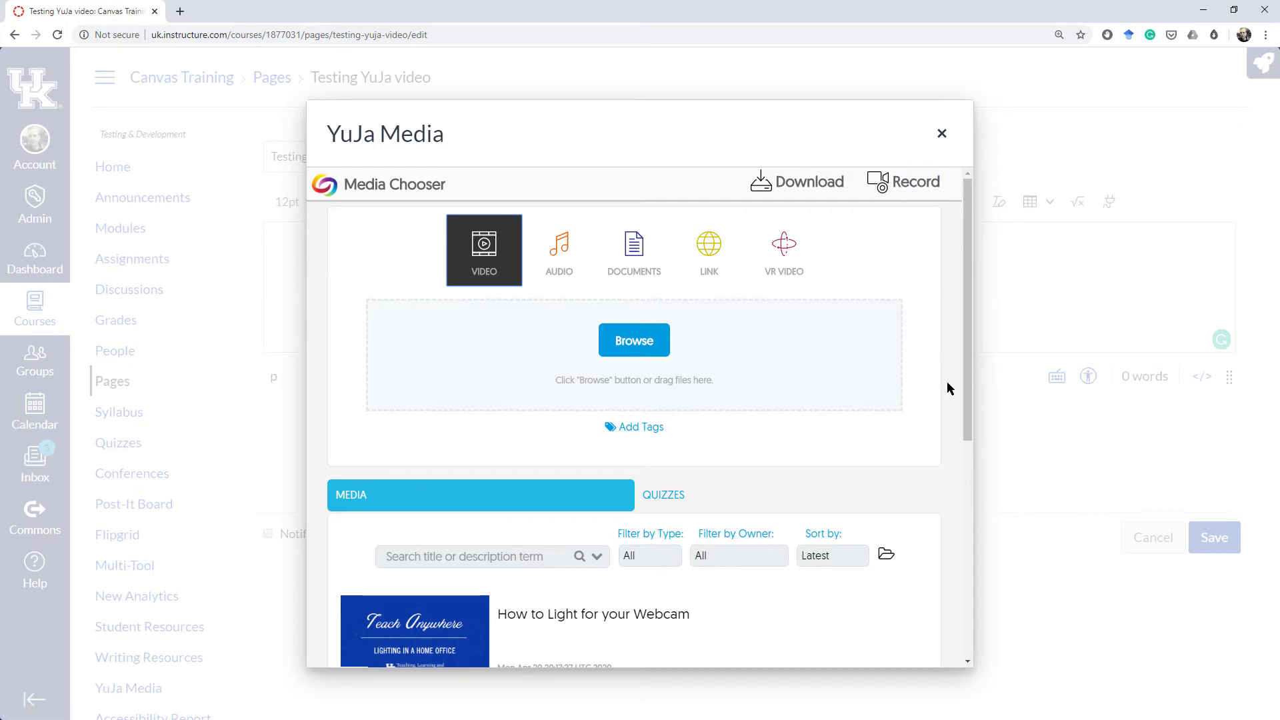
pyautogui.moveTo(965, 350); pyautogui.dragTo(947, 508)
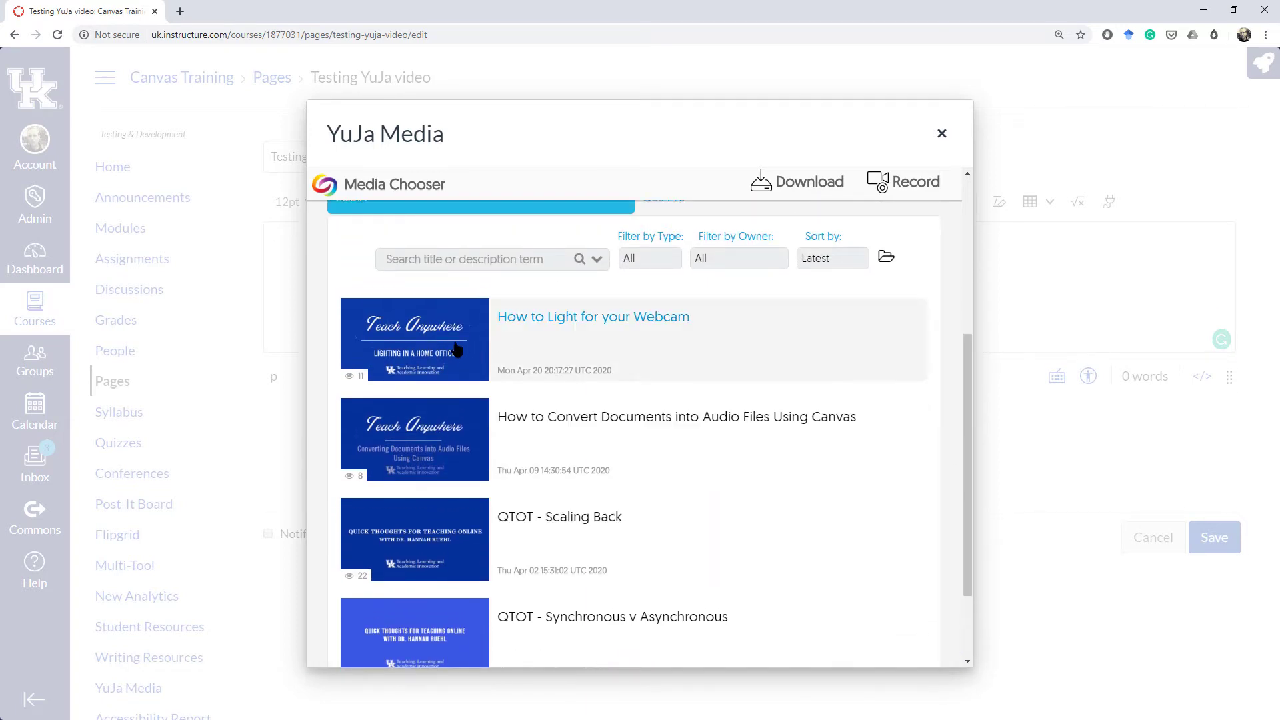
pyautogui.moveTo(966, 423); pyautogui.dragTo(972, 239)
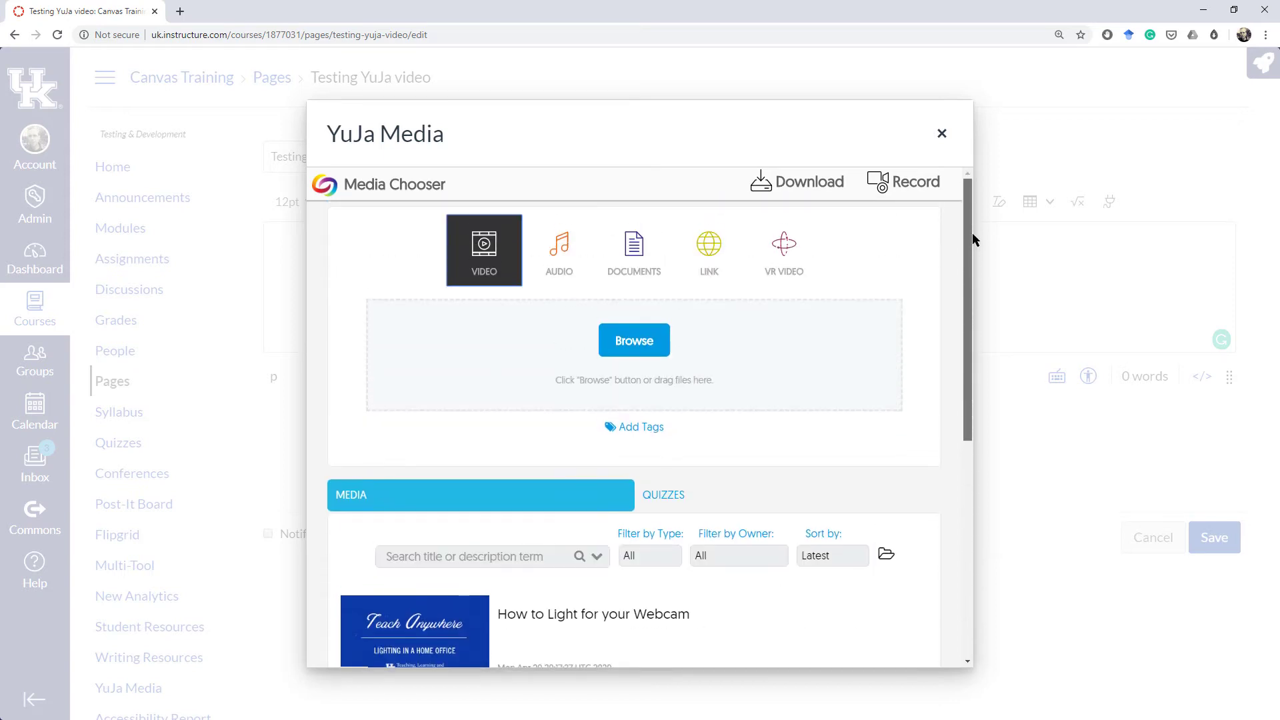
# - Upload the MP4 test video from the "testing" folder under Videos to the YuJa media library
pyautogui.click(643, 342)
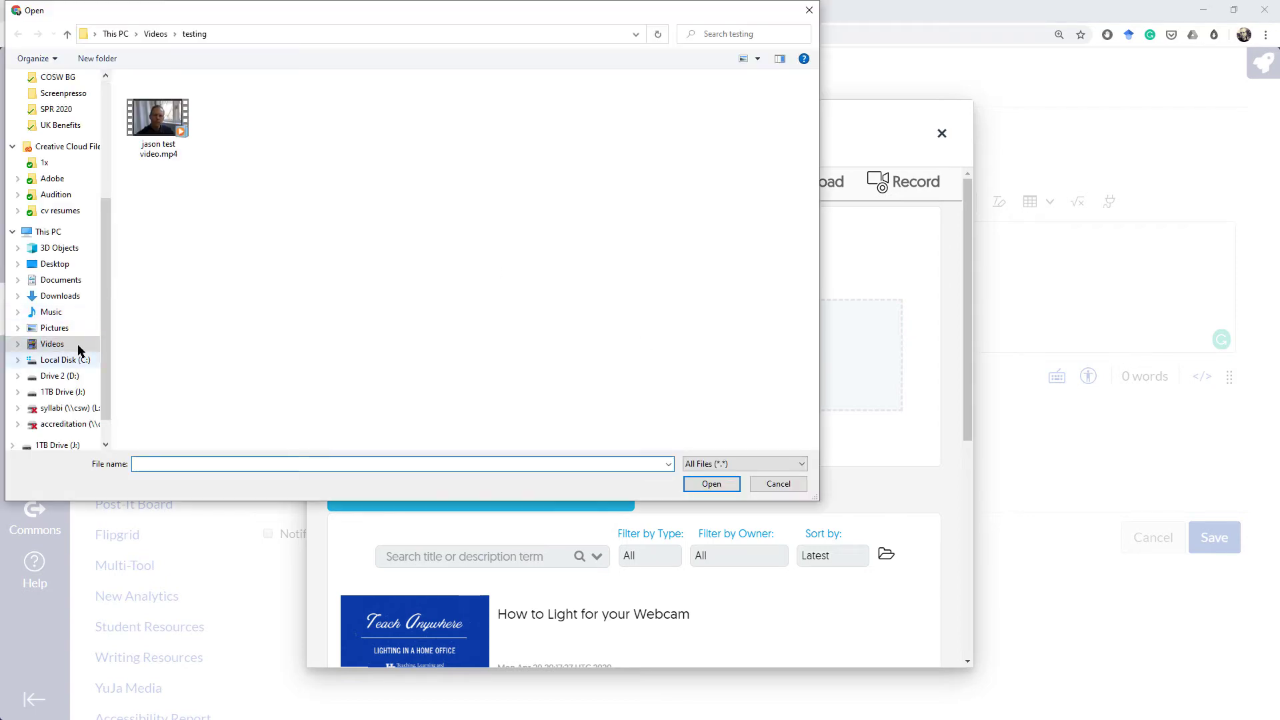
pyautogui.click(172, 123)
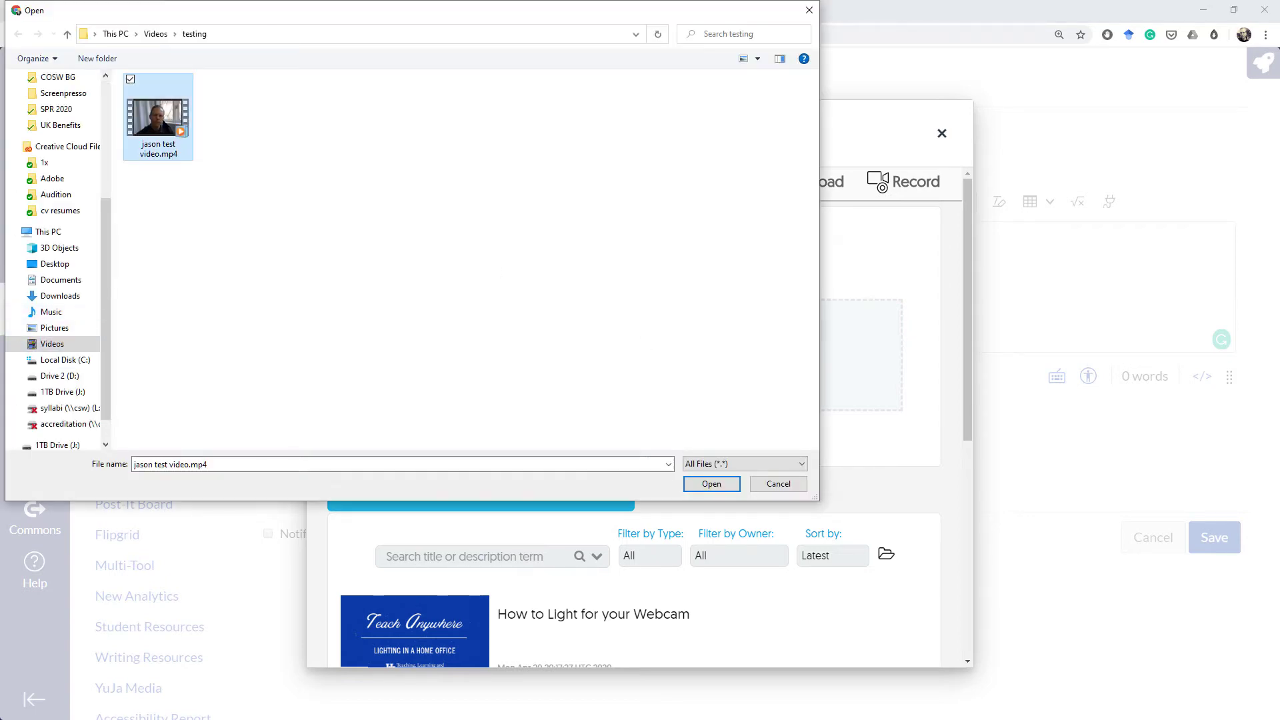
pyautogui.click(712, 485)
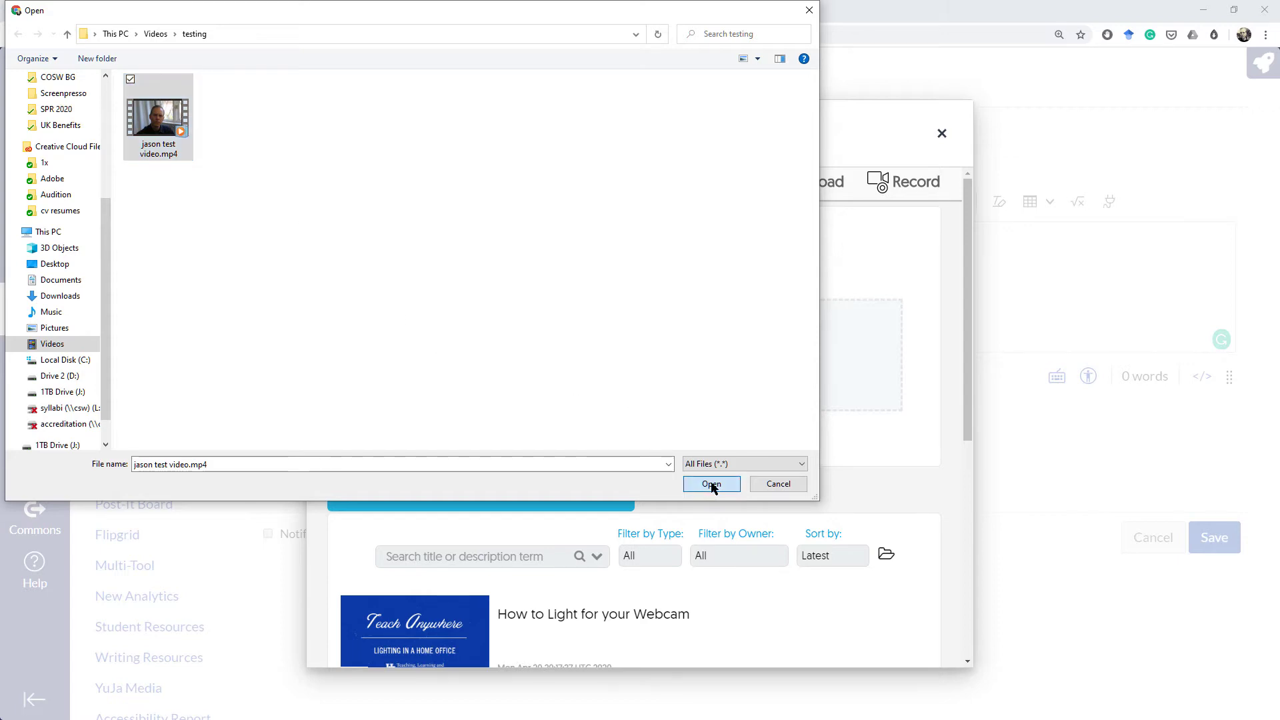
pyautogui.click(711, 485)
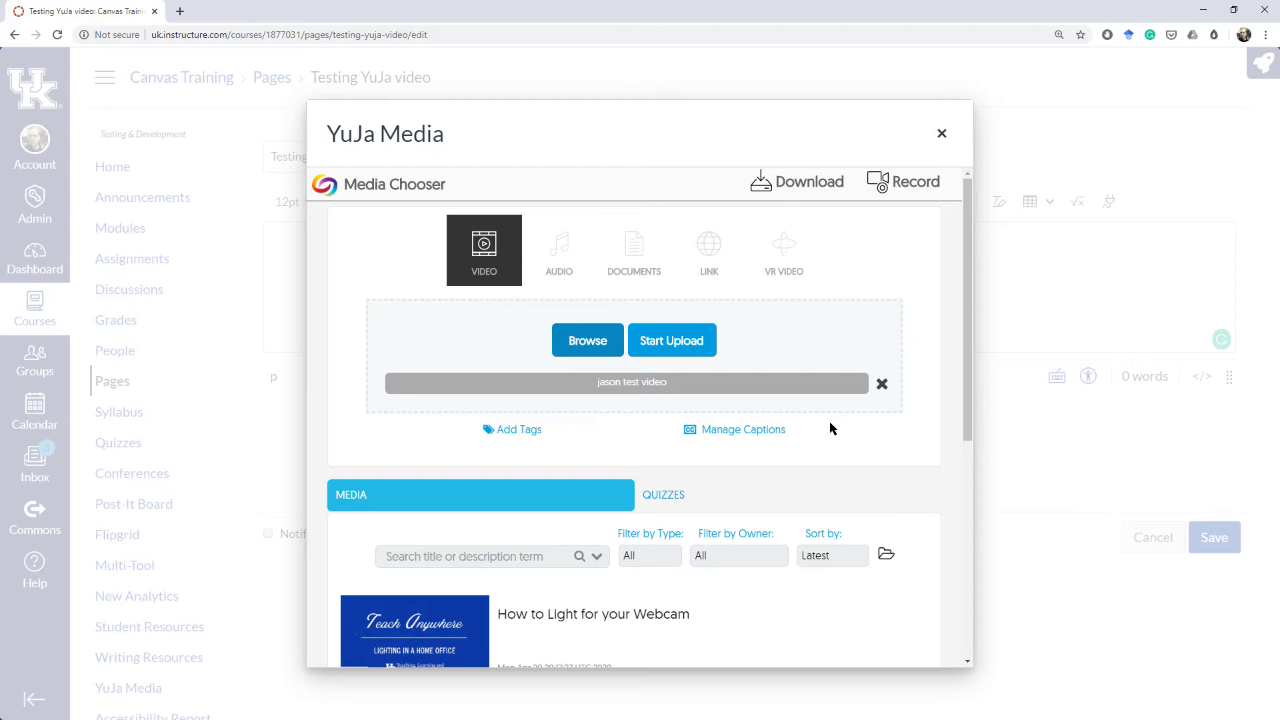
pyautogui.click(710, 342)
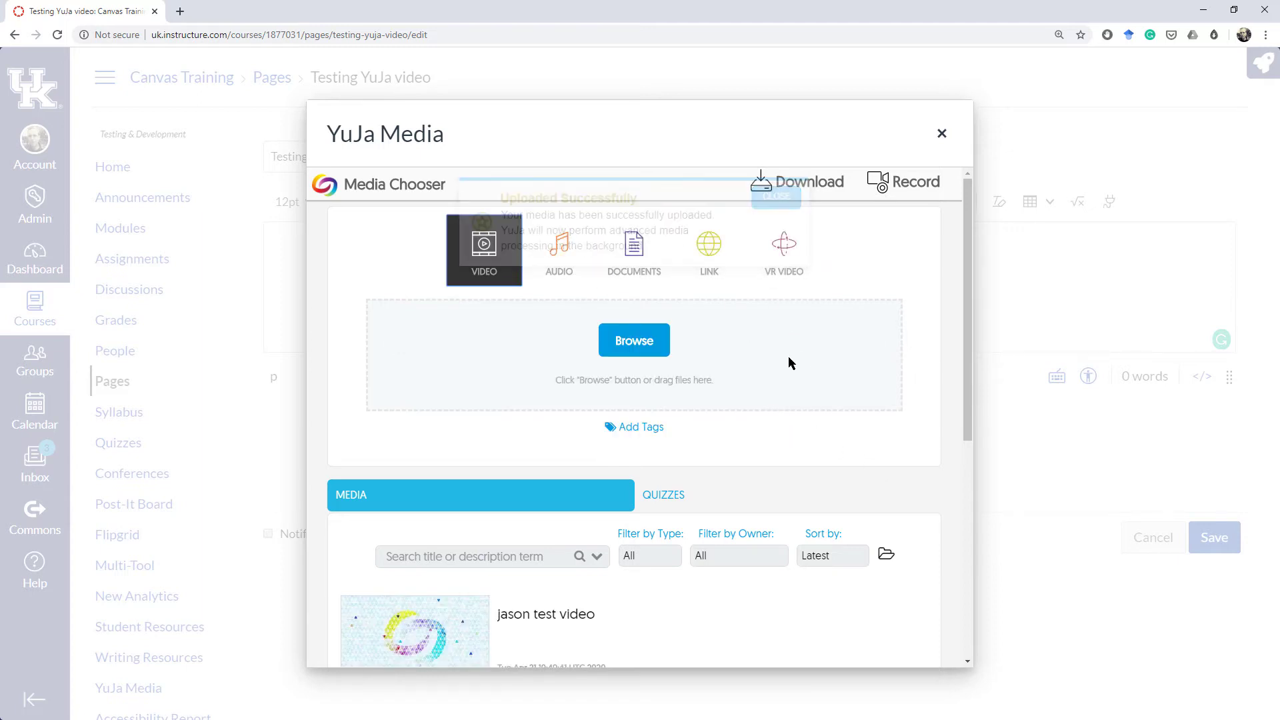
# - Insert the newly uploaded test video from the media list into the page
pyautogui.scroll(-2, 960, 361)
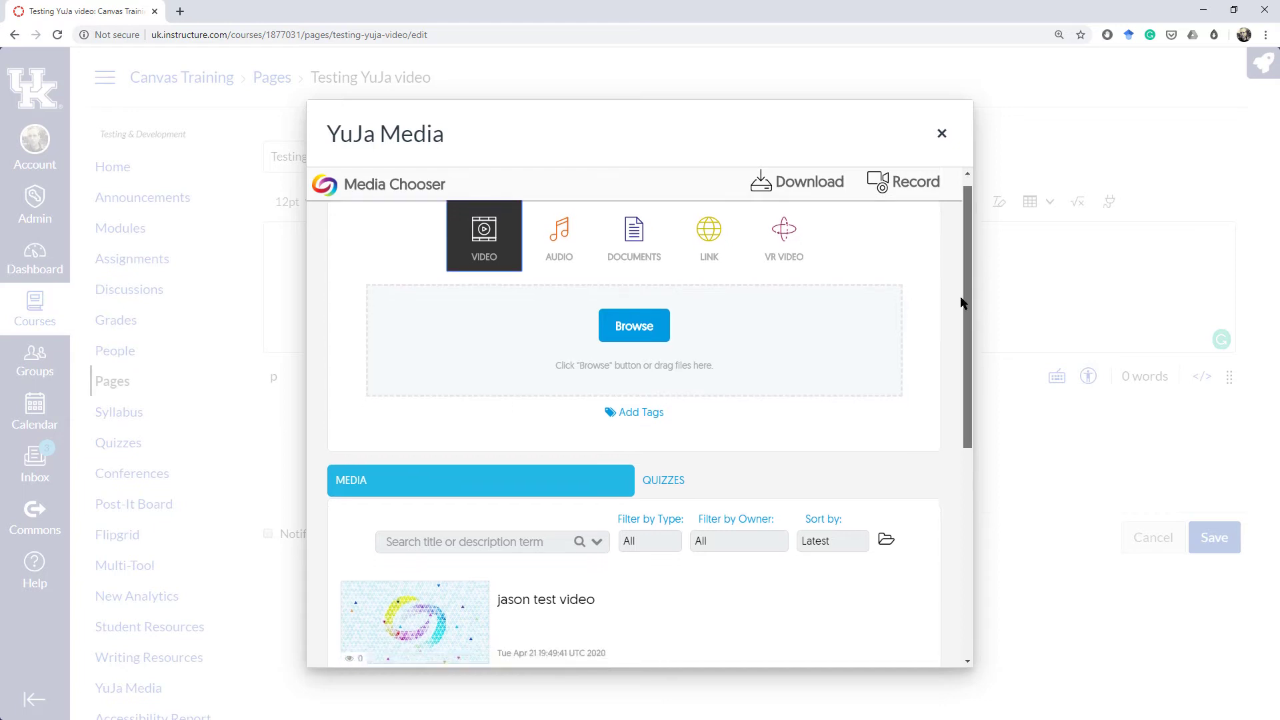
pyautogui.scroll(1, 960, 340)
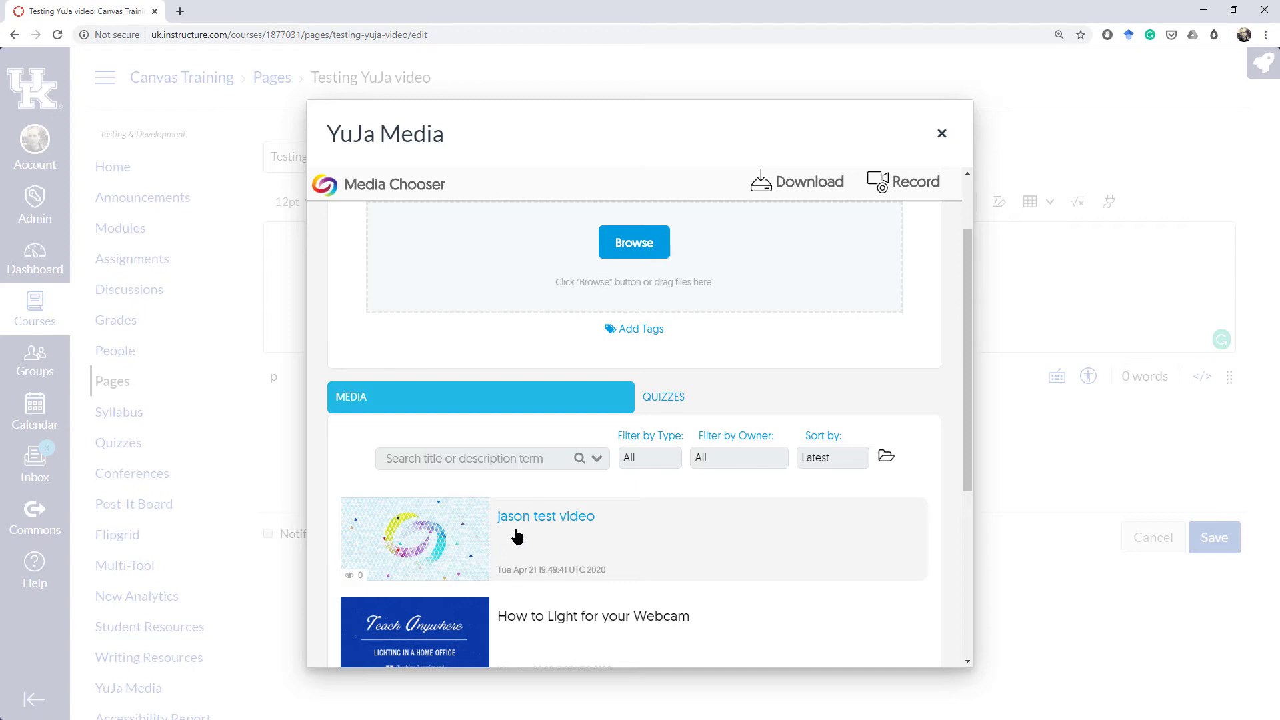
pyautogui.click(467, 534)
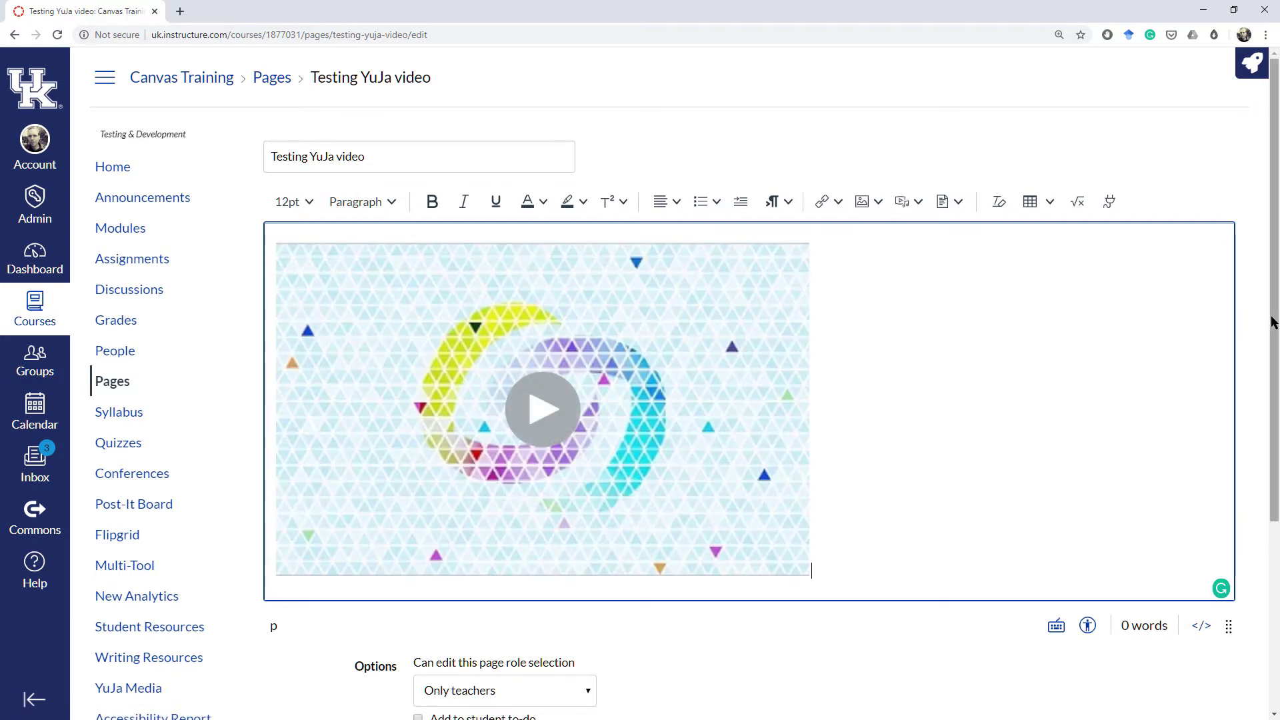
# - Save the page and pause the playback of its embedded video
pyautogui.scroll(-3, 1207, 560)
pyautogui.click(1212, 558)
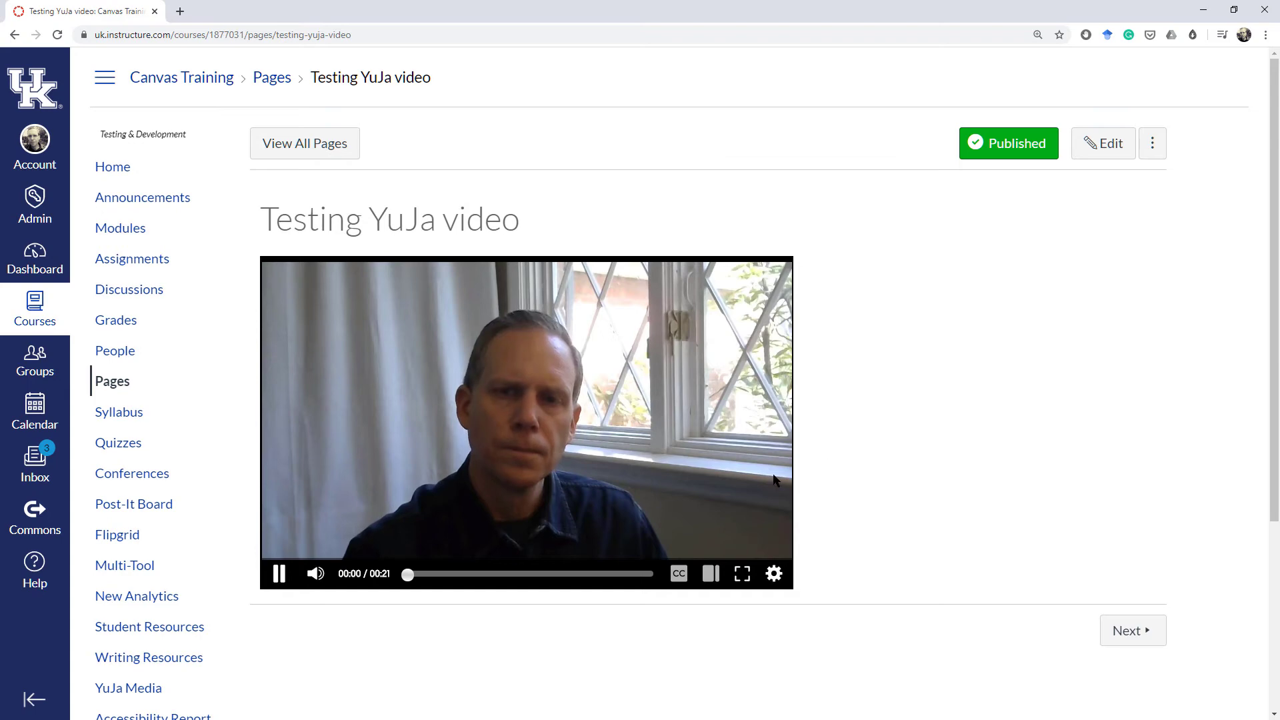
pyautogui.click(281, 572)
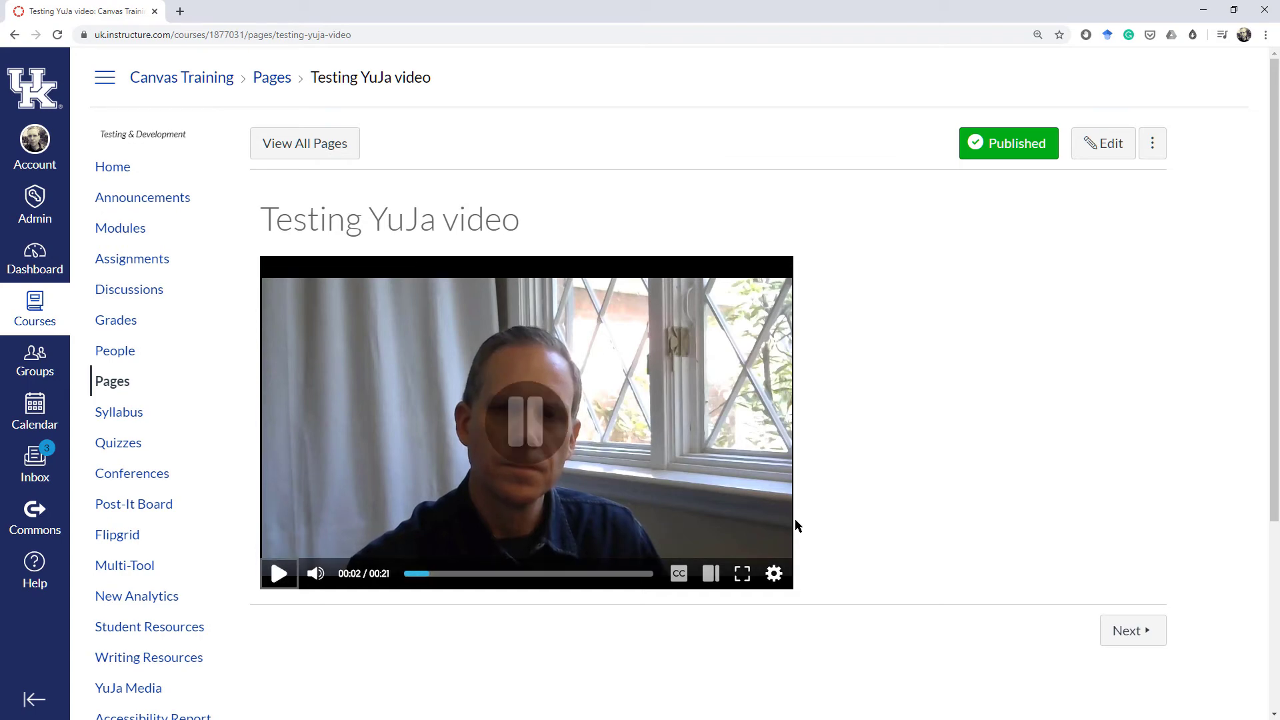
# - Reopen the page for editing and delete the embedded video from its content
pyautogui.click(1103, 144)
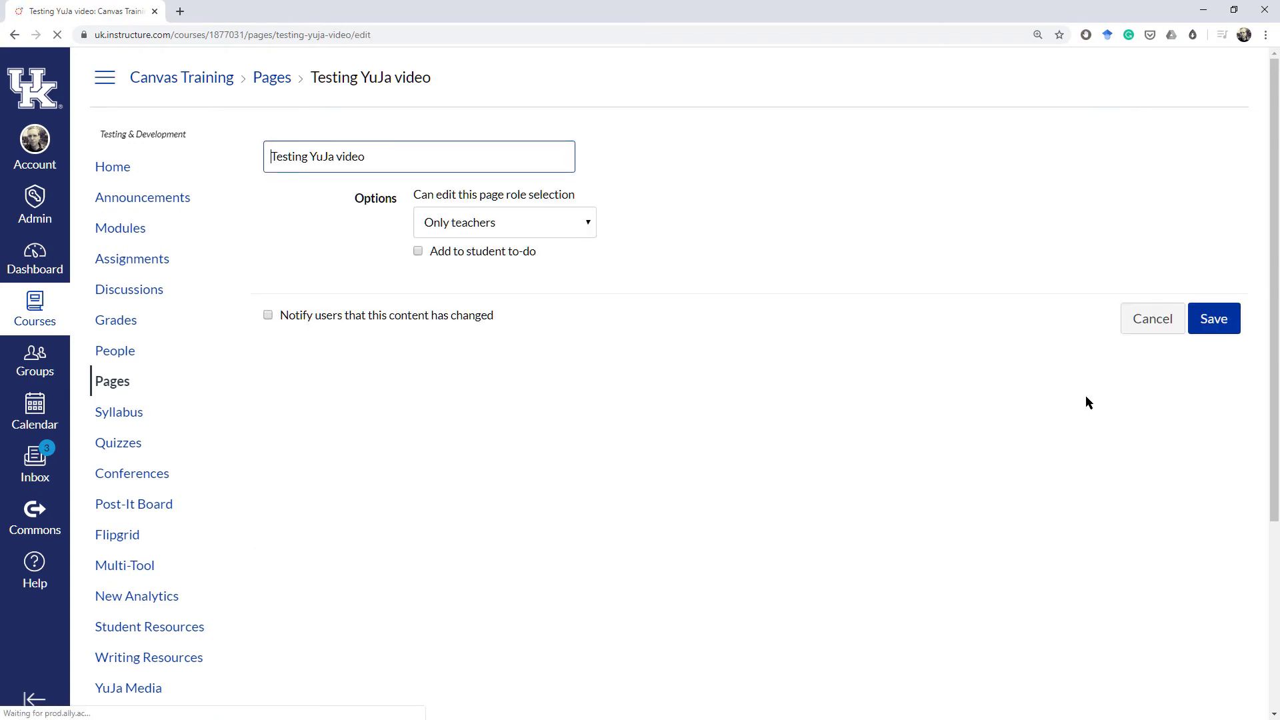
pyautogui.click(699, 287)
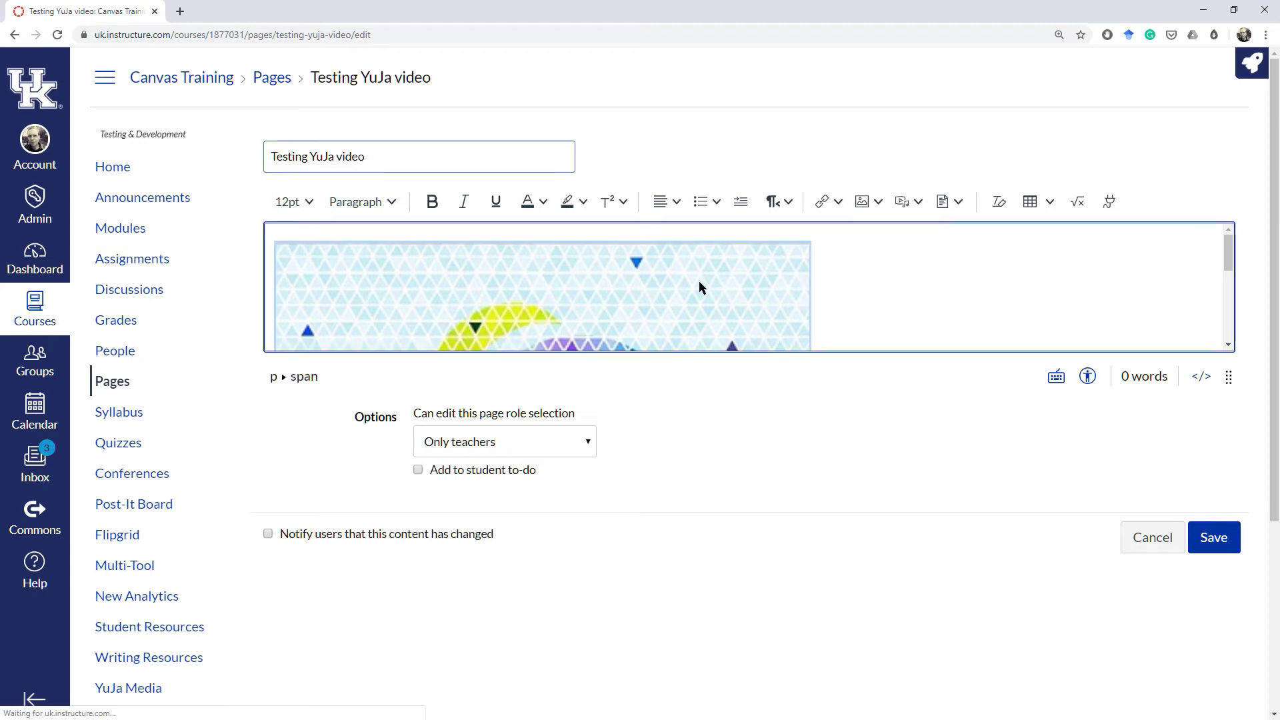
pyautogui.press('Delete')
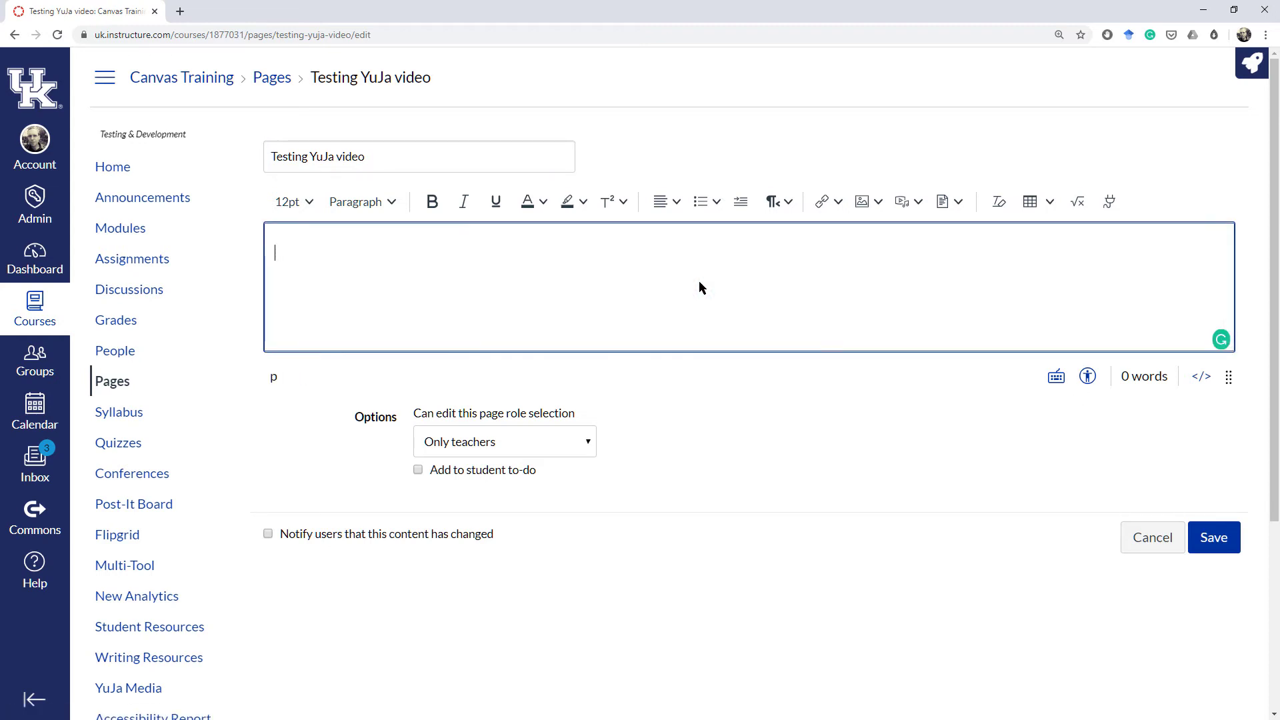
# - Download YuJa Software Capture from the YuJa Media chooser and bring up the capture program
pyautogui.click(1110, 204)
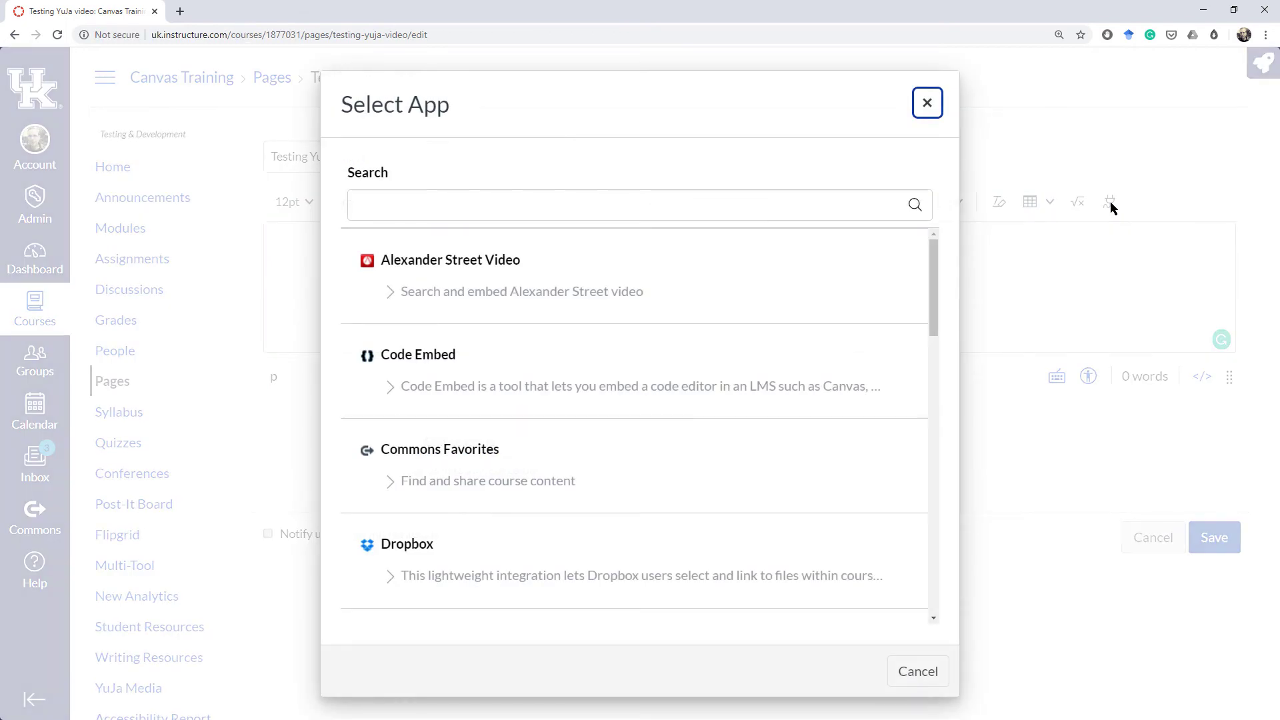
pyautogui.moveTo(934, 286); pyautogui.dragTo(960, 609)
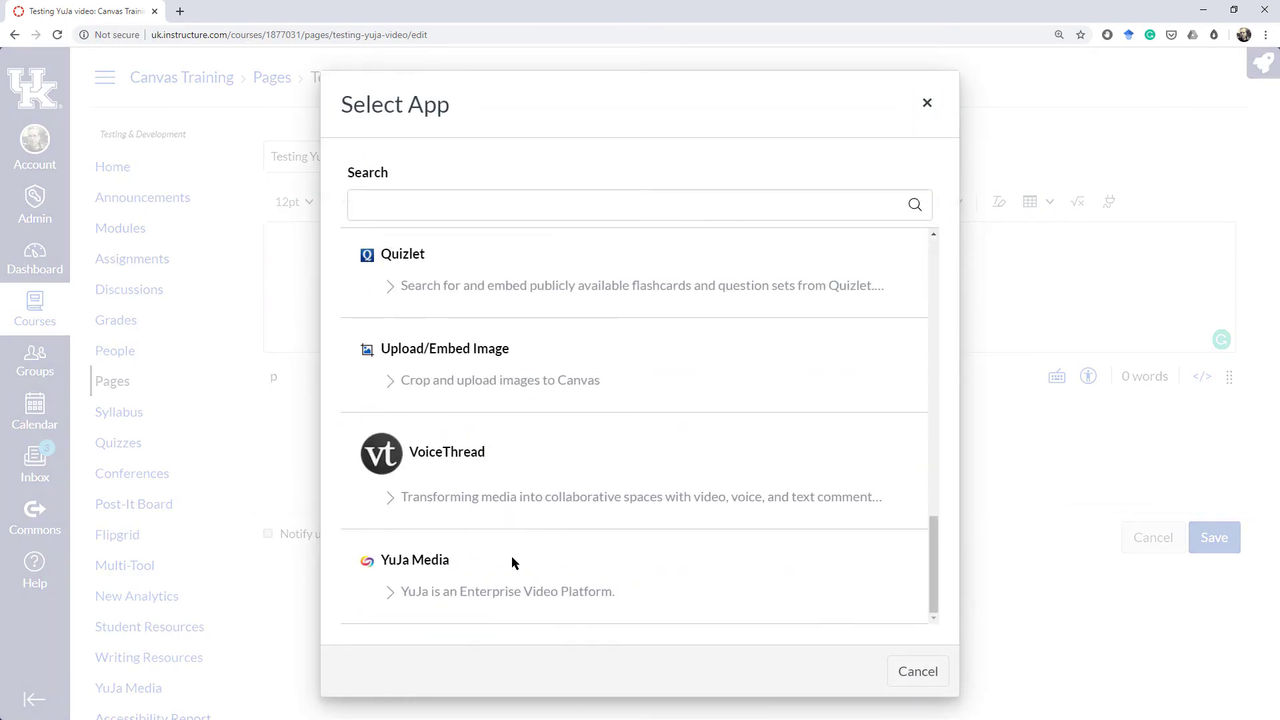
pyautogui.click(423, 571)
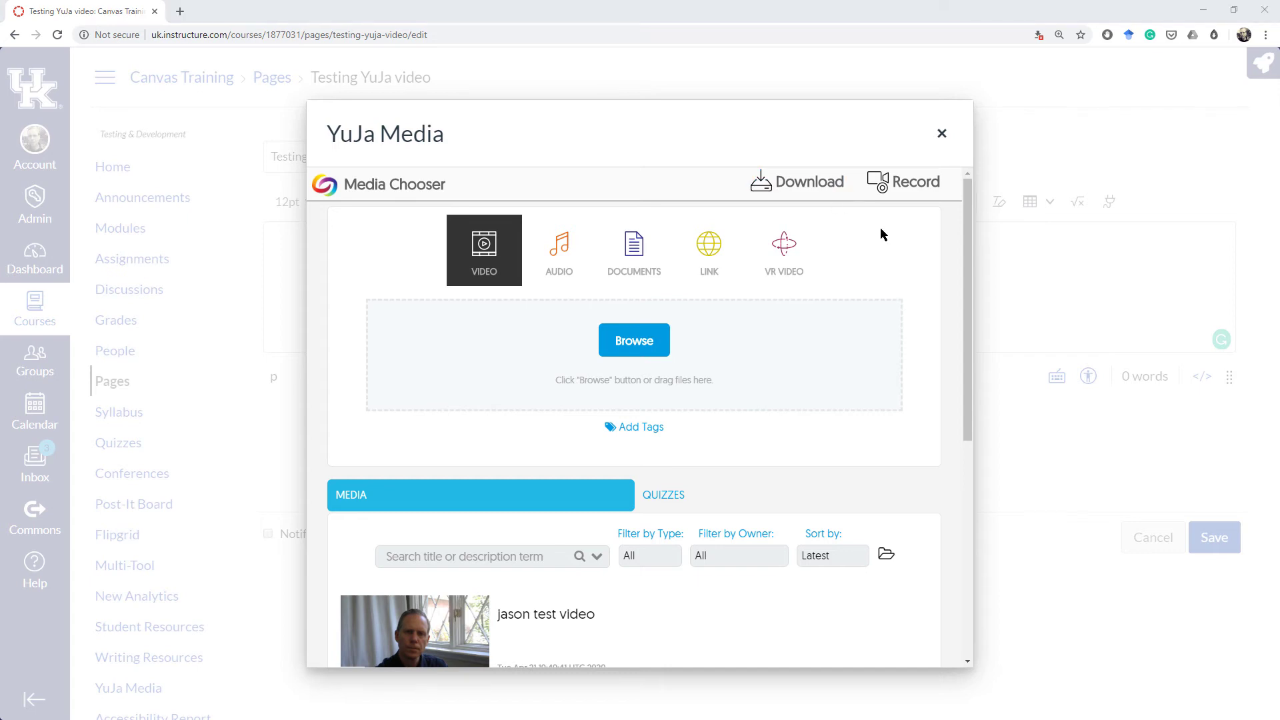
pyautogui.click(811, 187)
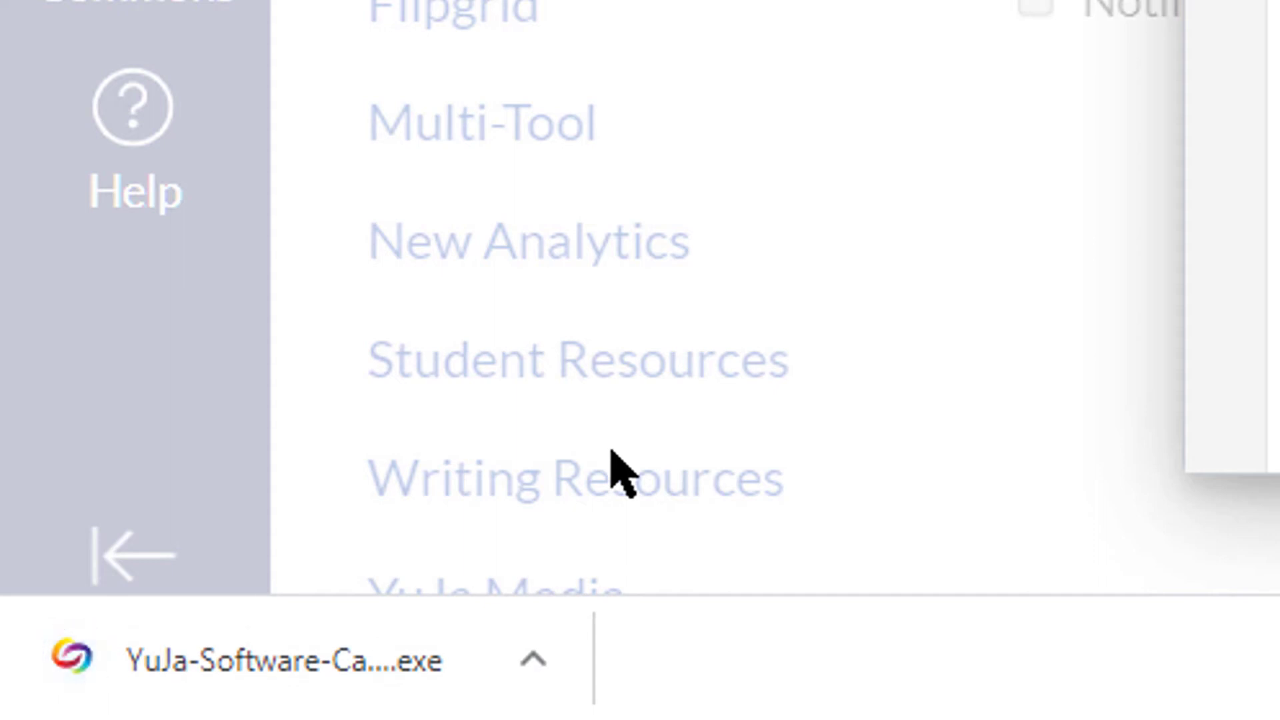
pyautogui.click(537, 660)
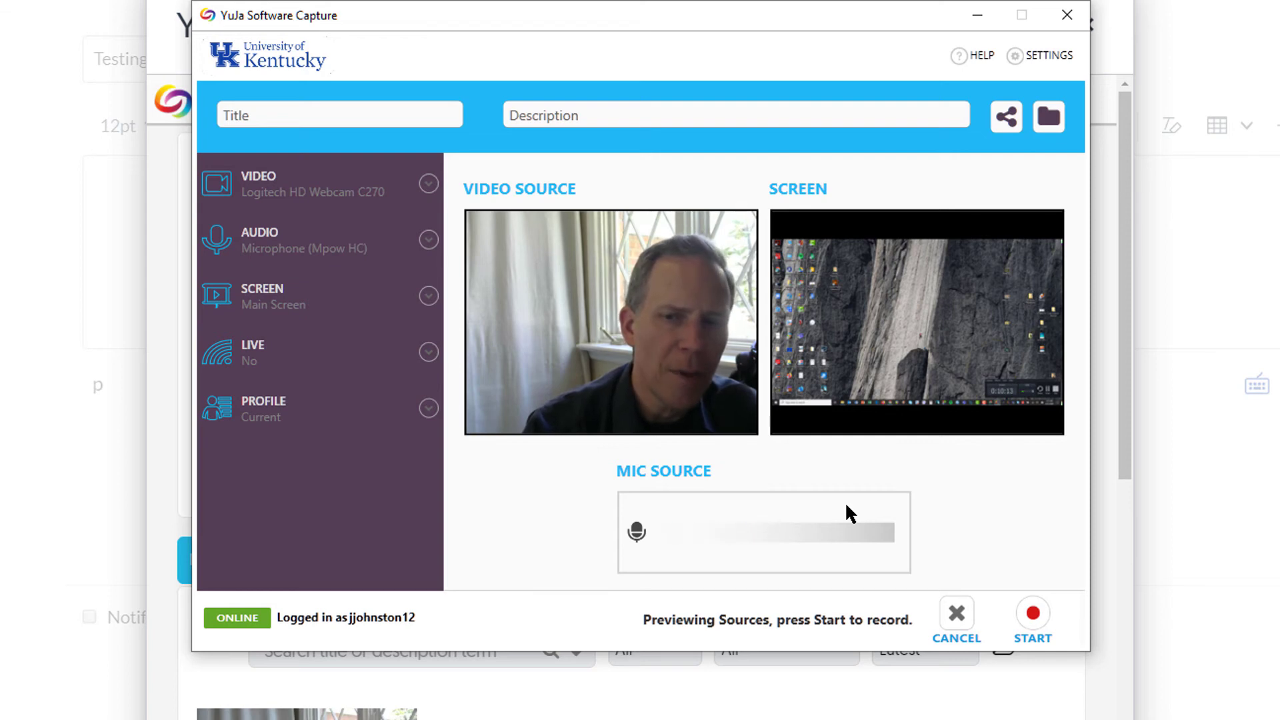
# - Record a short webcam and screen capture, pausing it before finishing, and save the session to the YuJa media library
pyautogui.click(1033, 615)
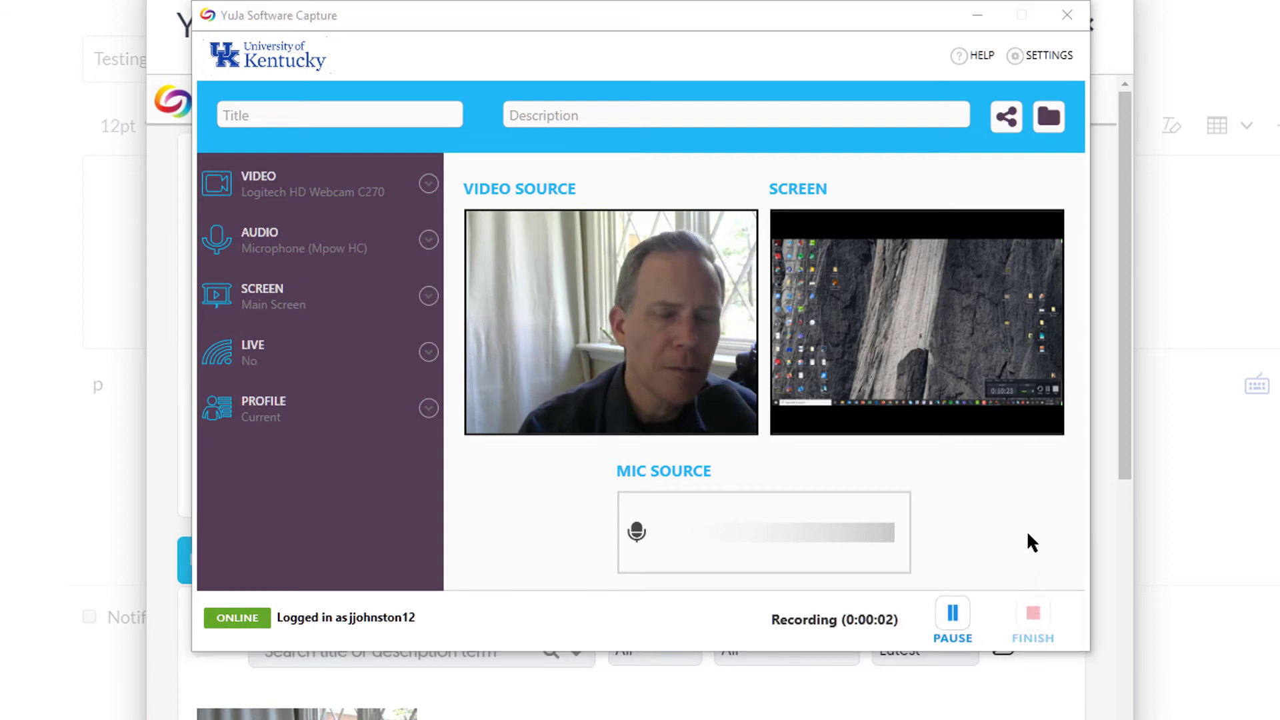
pyautogui.click(958, 602)
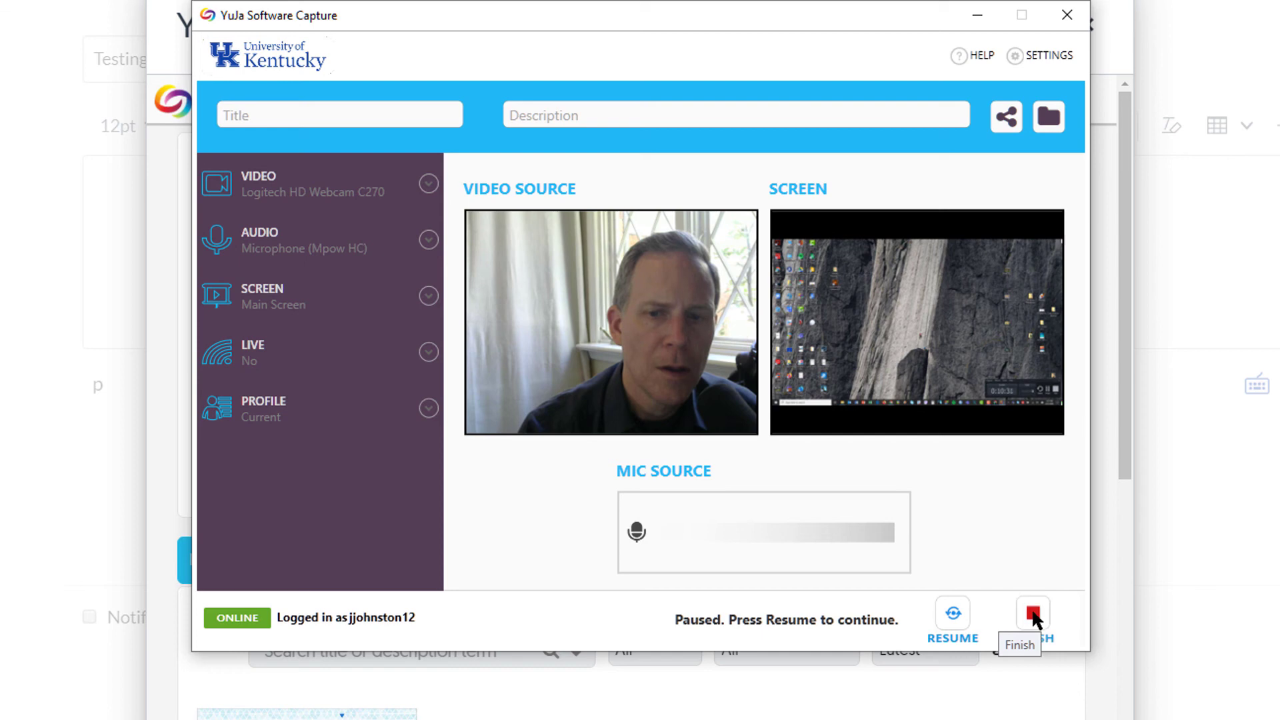
pyautogui.click(1033, 615)
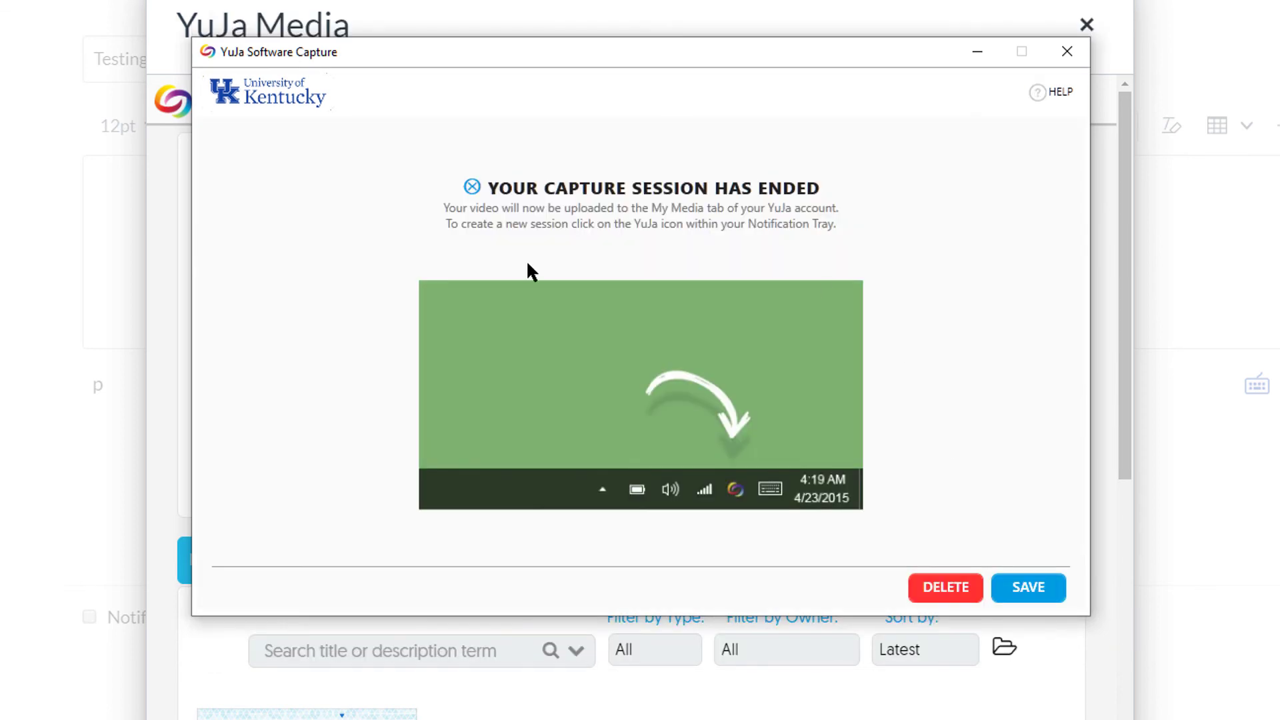
pyautogui.click(1030, 588)
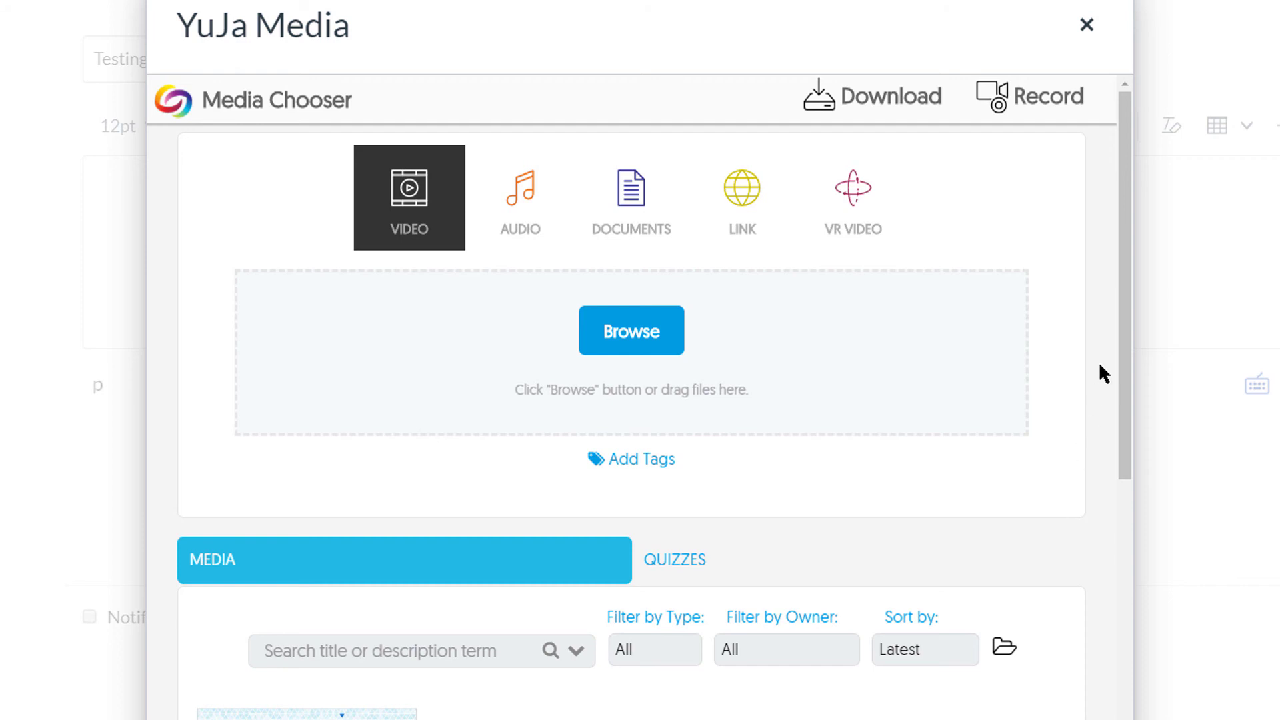
# - Insert the newly saved capture recording from the media list into the page
pyautogui.moveTo(1121, 392); pyautogui.dragTo(1124, 512)
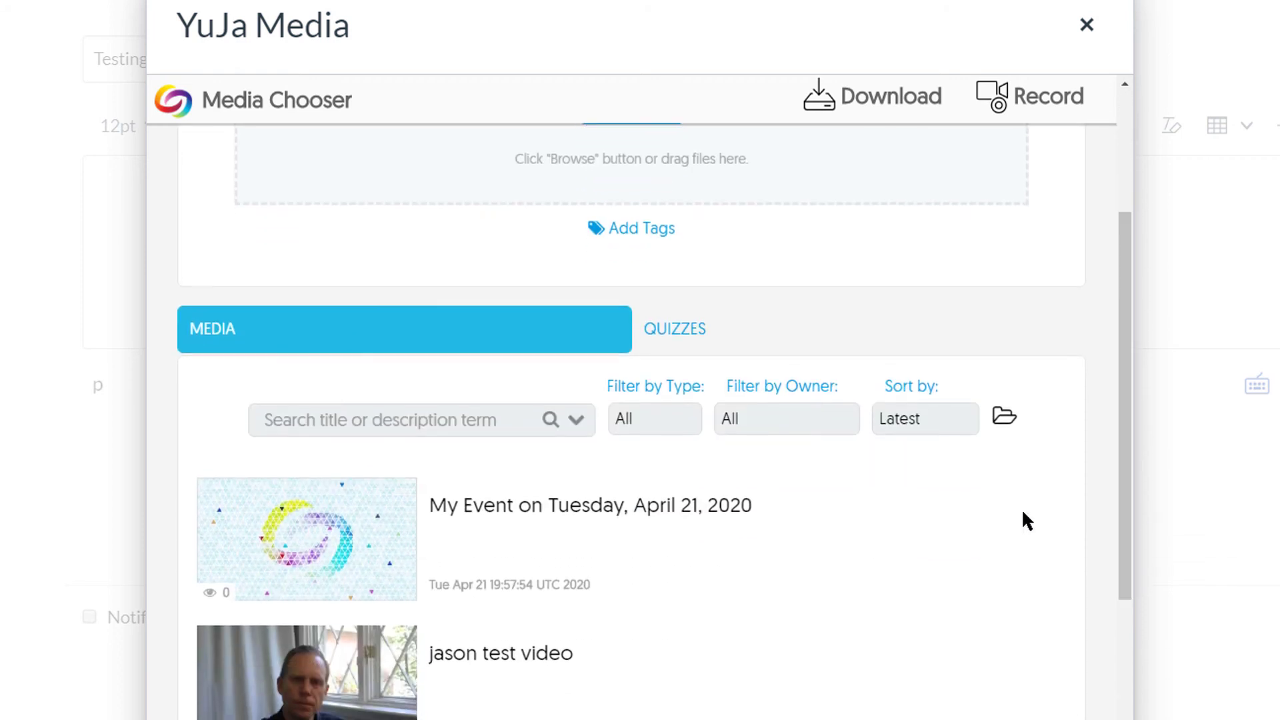
pyautogui.click(394, 535)
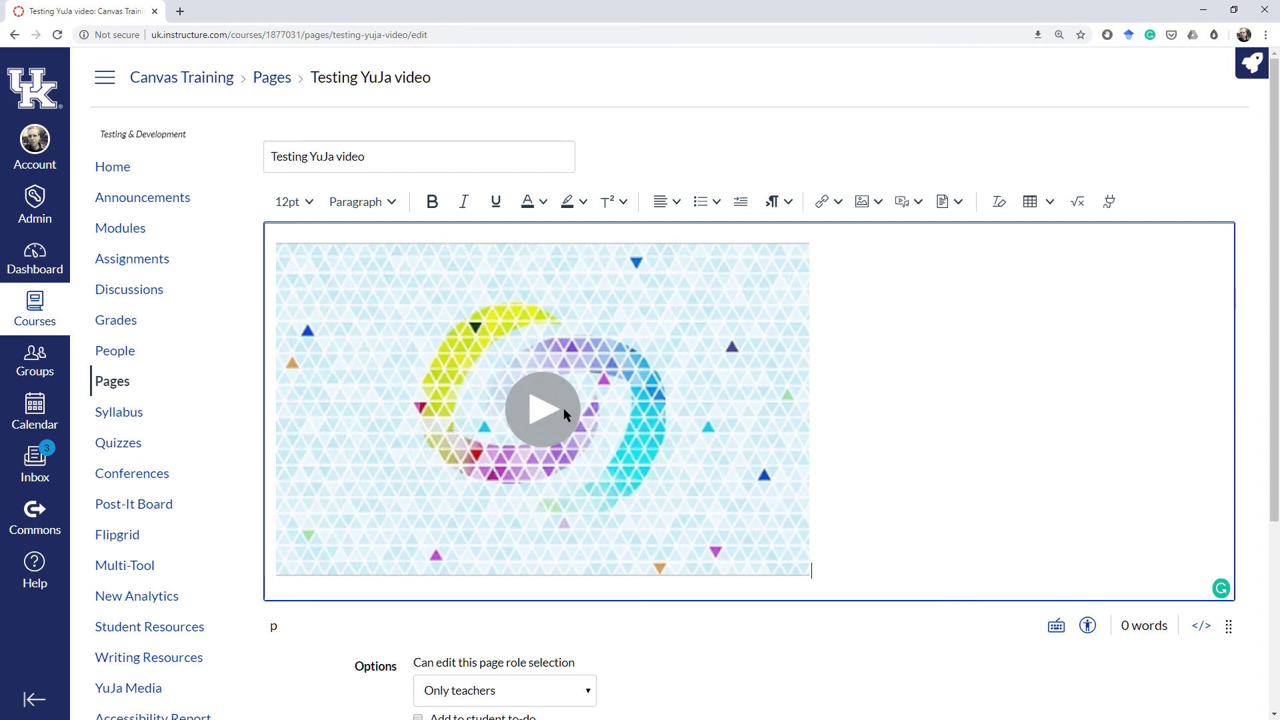
# - Select the embedded capture video in the page editor and save the page
pyautogui.click(559, 406)
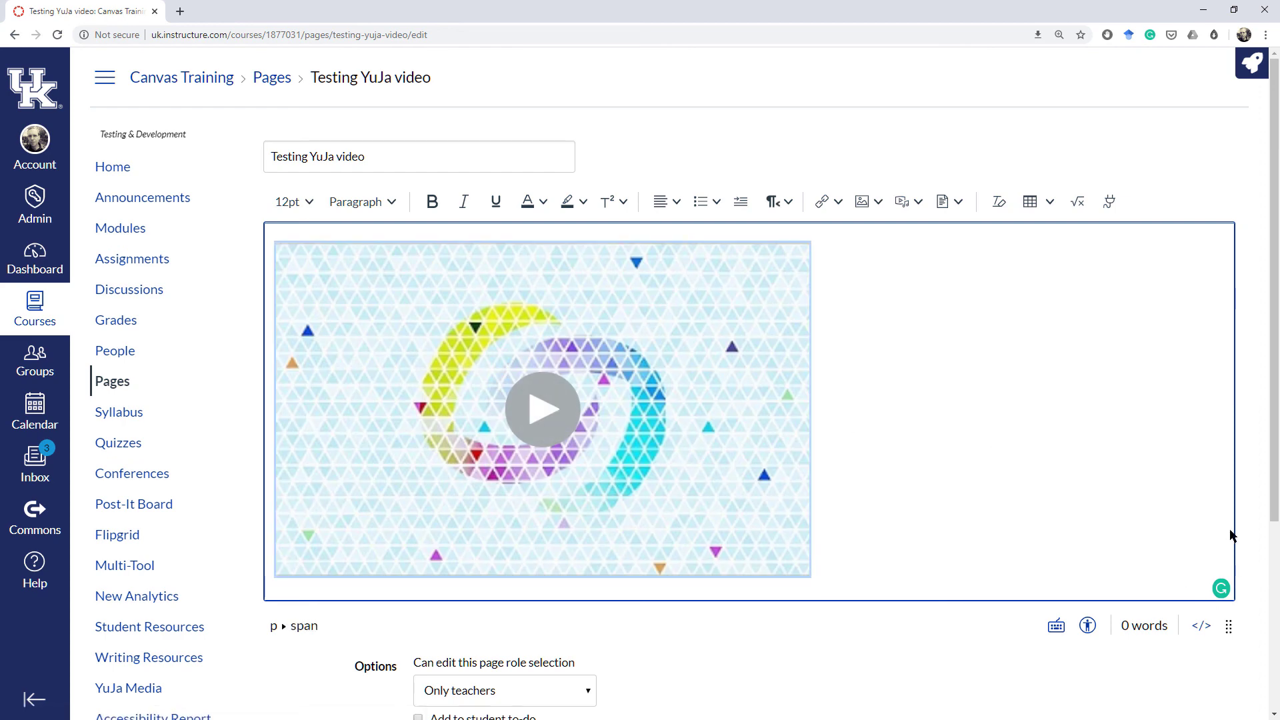
pyautogui.scroll(-4, 1232, 535)
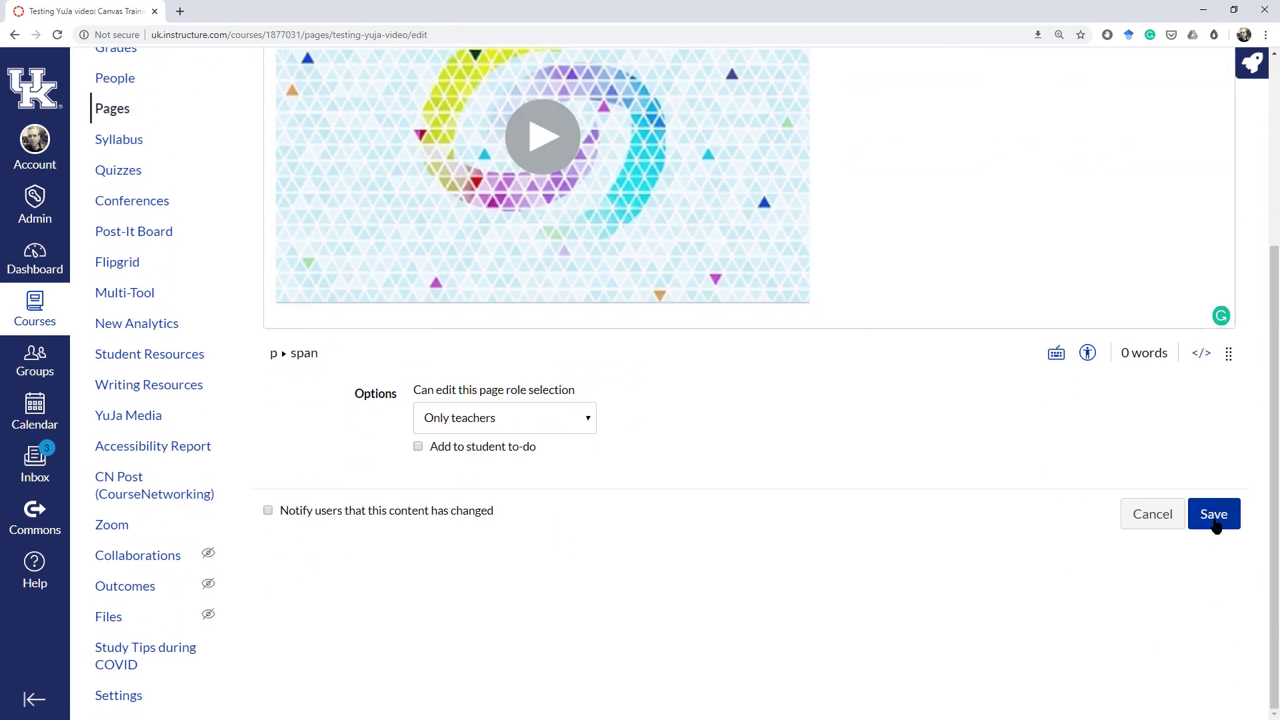
pyautogui.click(1214, 514)
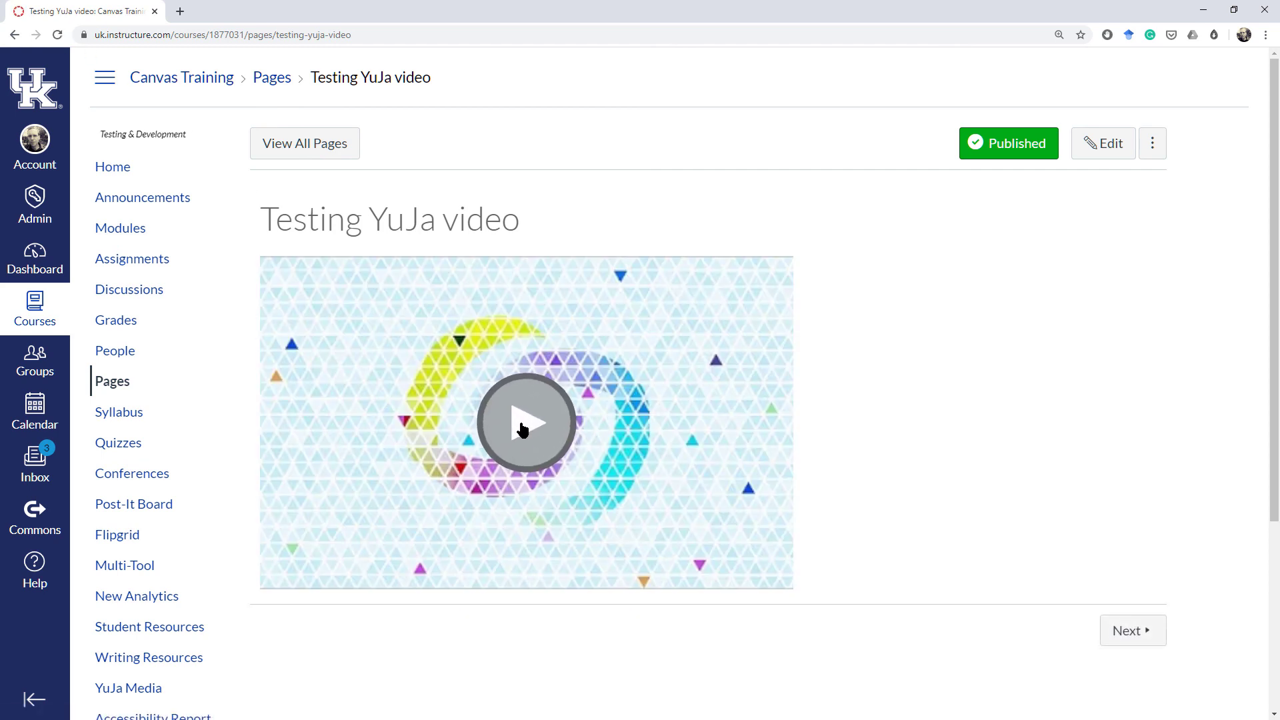
# - Play the embedded capture recording on the saved page, replay it from the start, and pause it
pyautogui.click(522, 426)
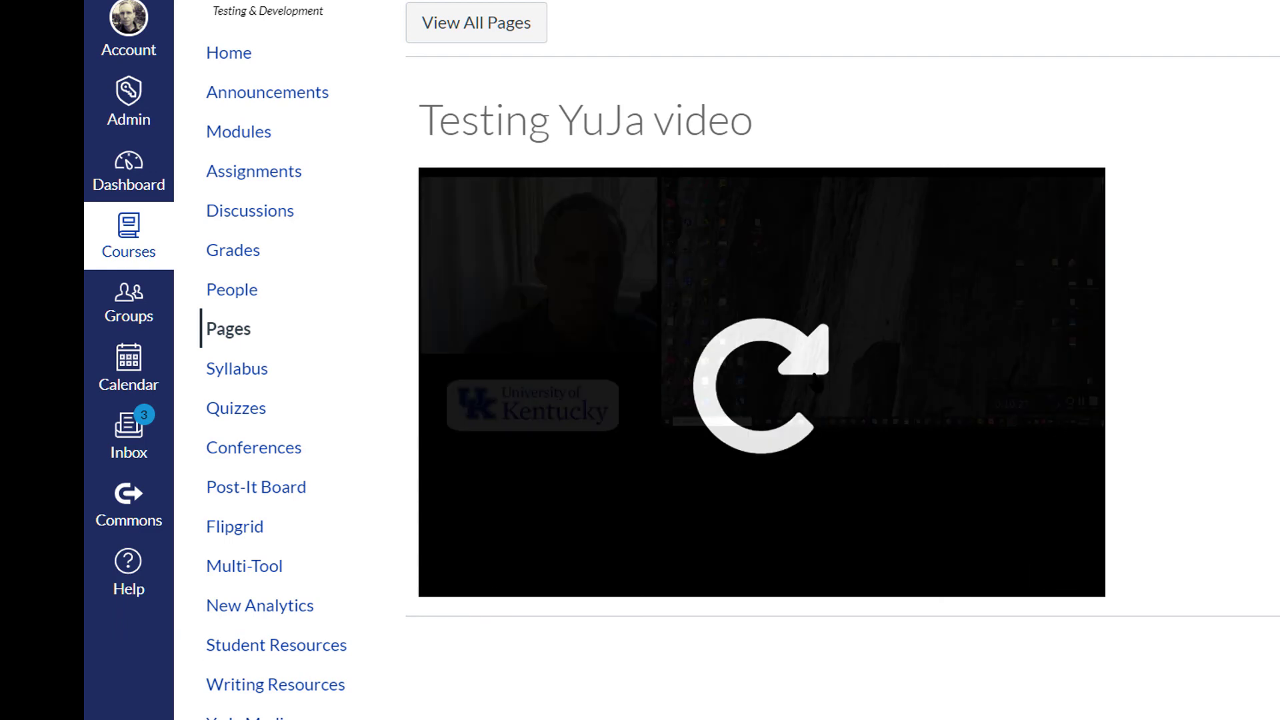
pyautogui.click(815, 377)
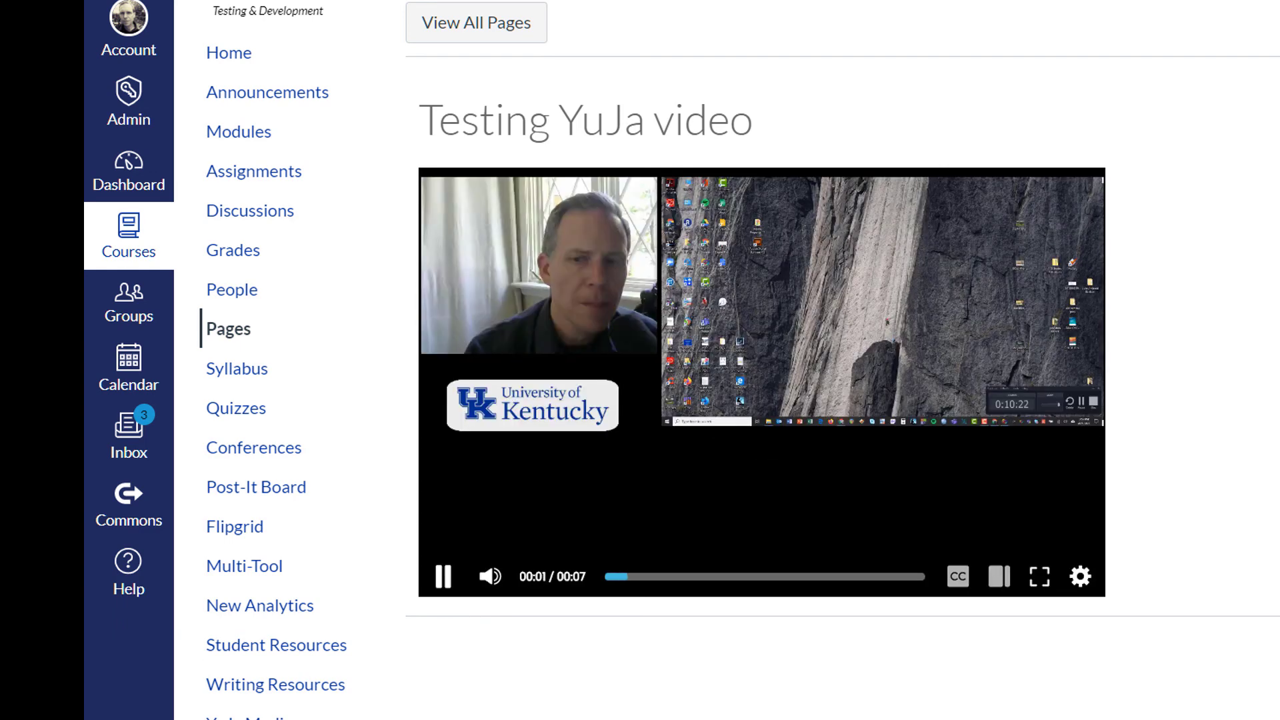
pyautogui.click(442, 576)
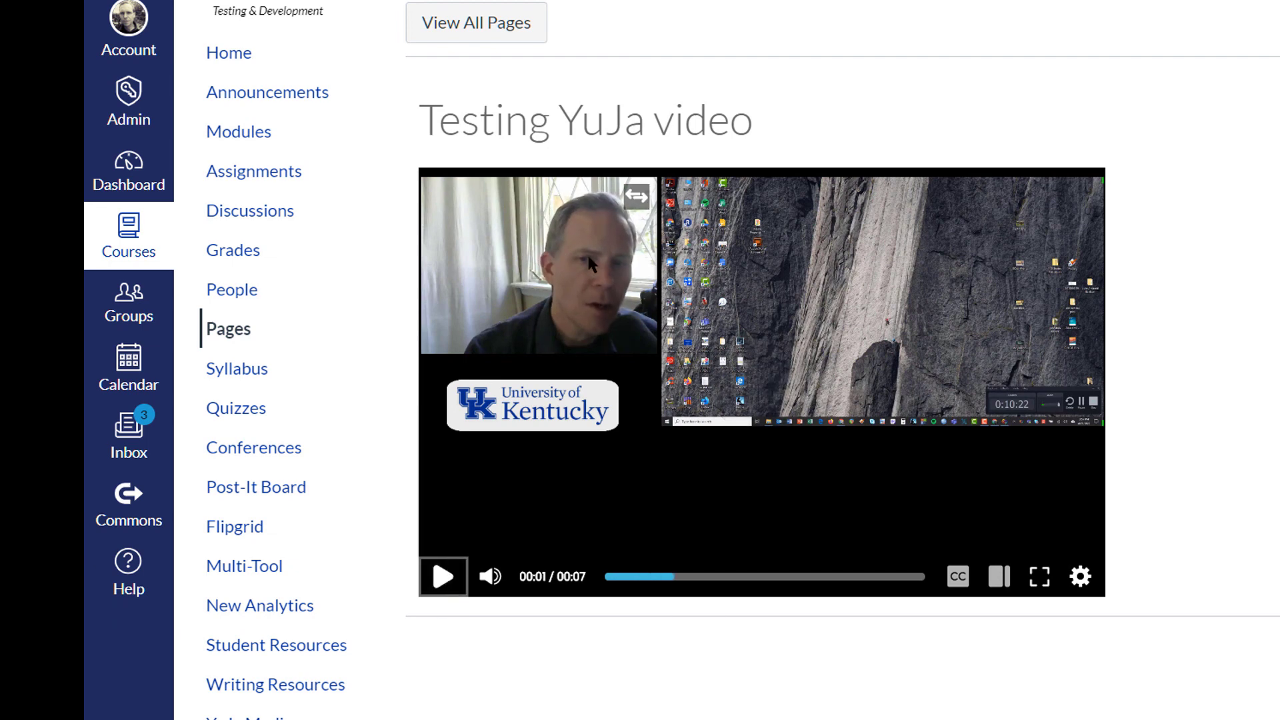